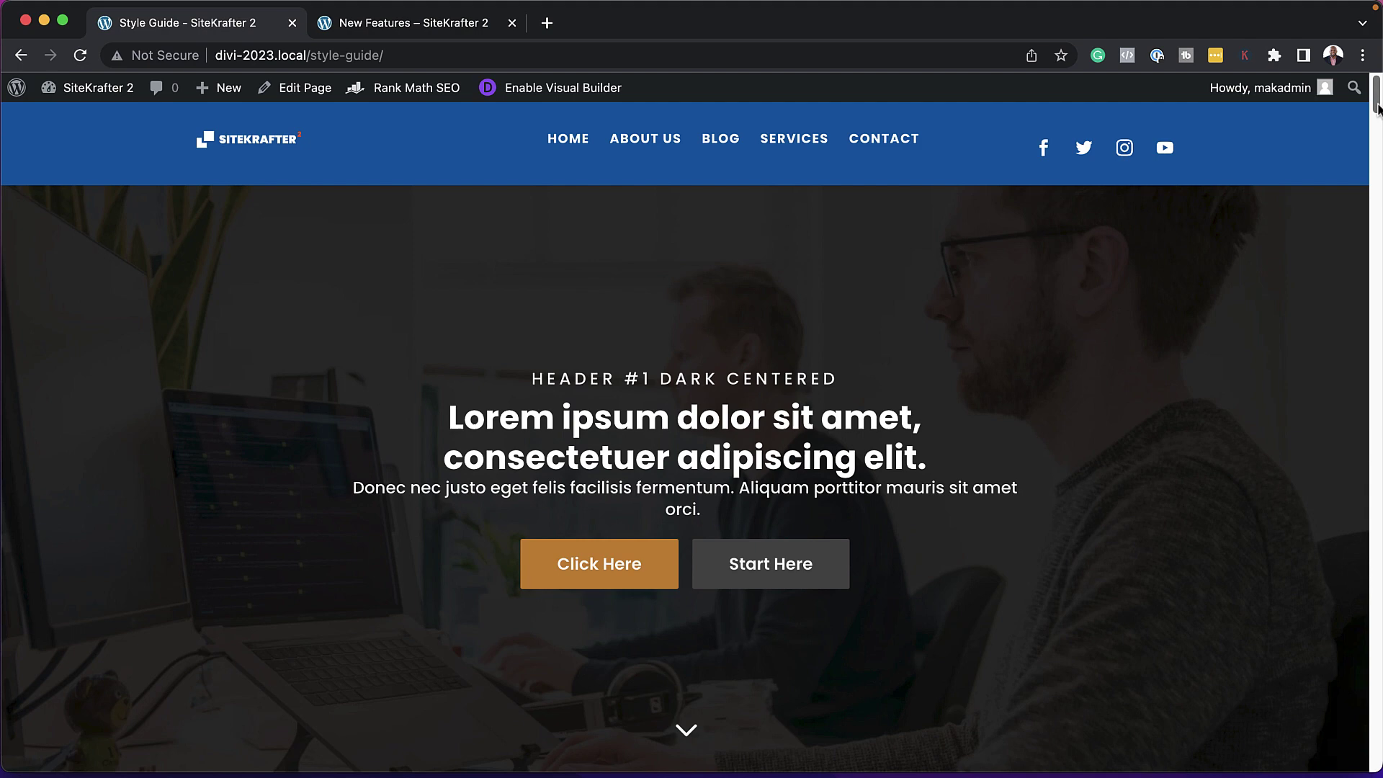
Step: Scroll through the Style Guide page's header design examples
drag(1377, 106, 1373, 186)
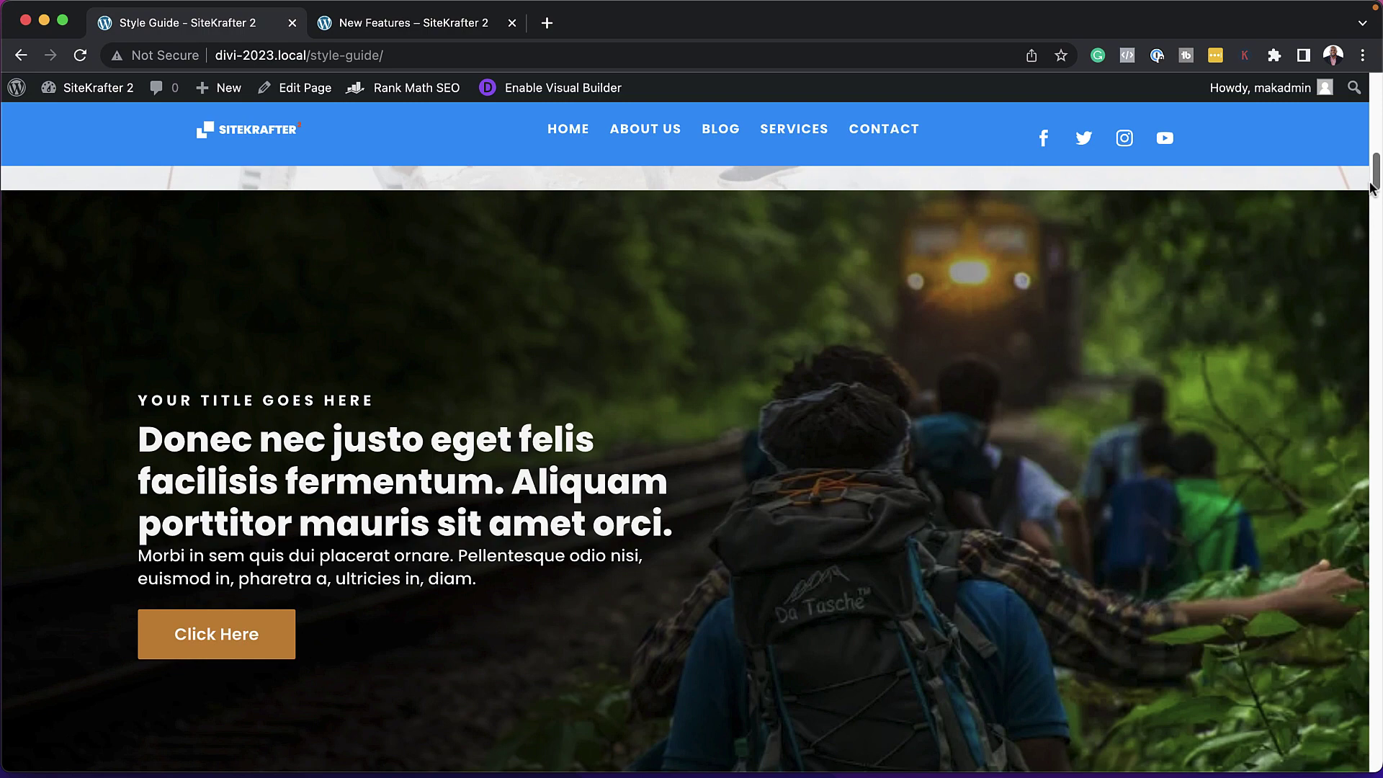
drag(1373, 186, 1363, 231)
scroll(1363, 230, down, 1)
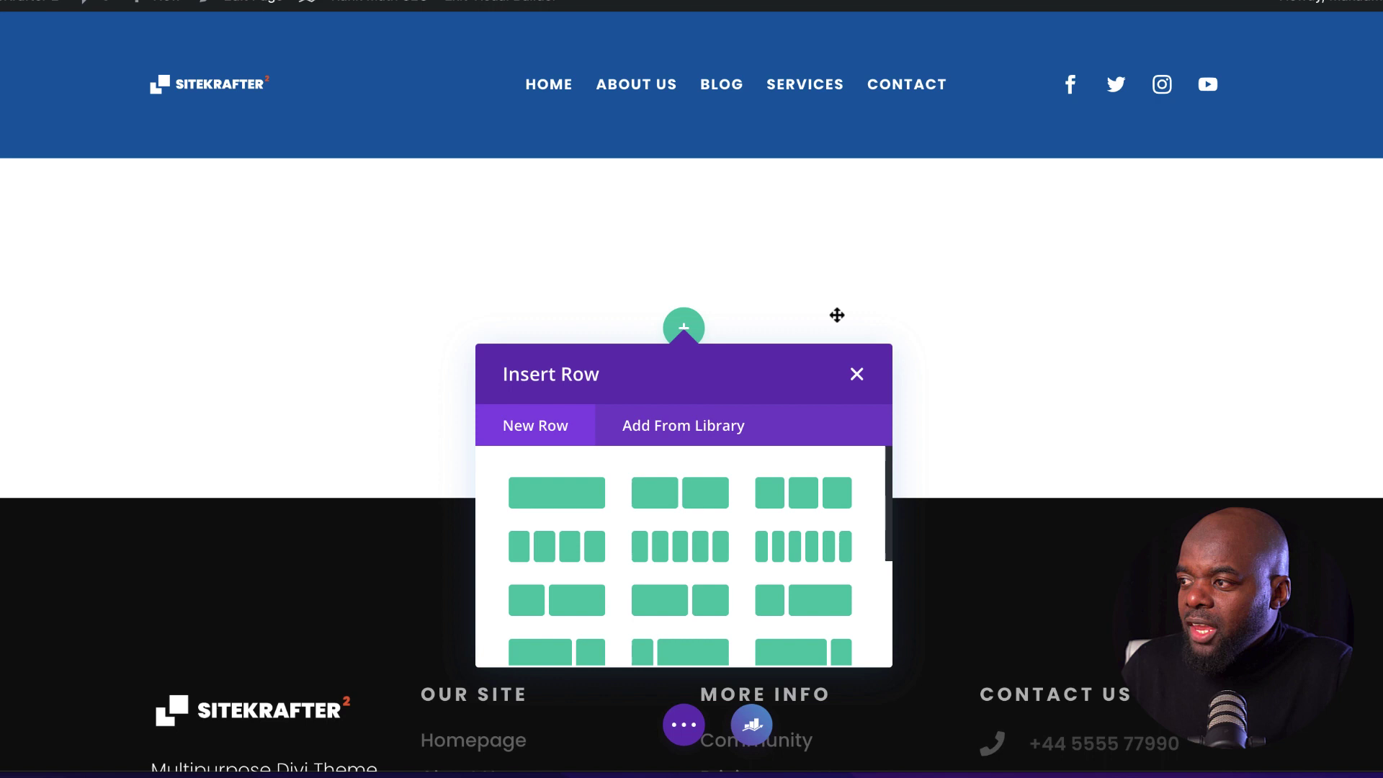
Step: Dismiss Insert Row and add a new fullwidth section holding a Fullwidth Header module
click(862, 366)
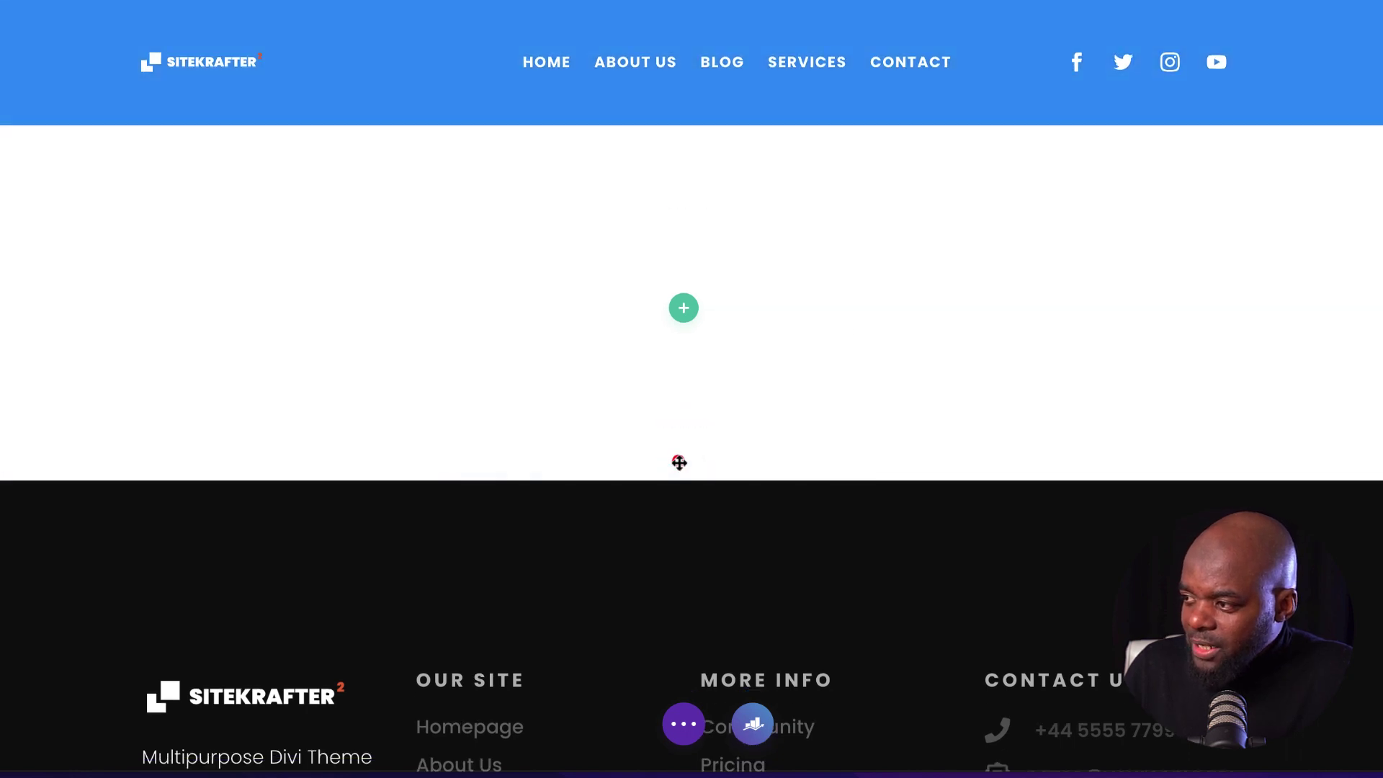
click(679, 461)
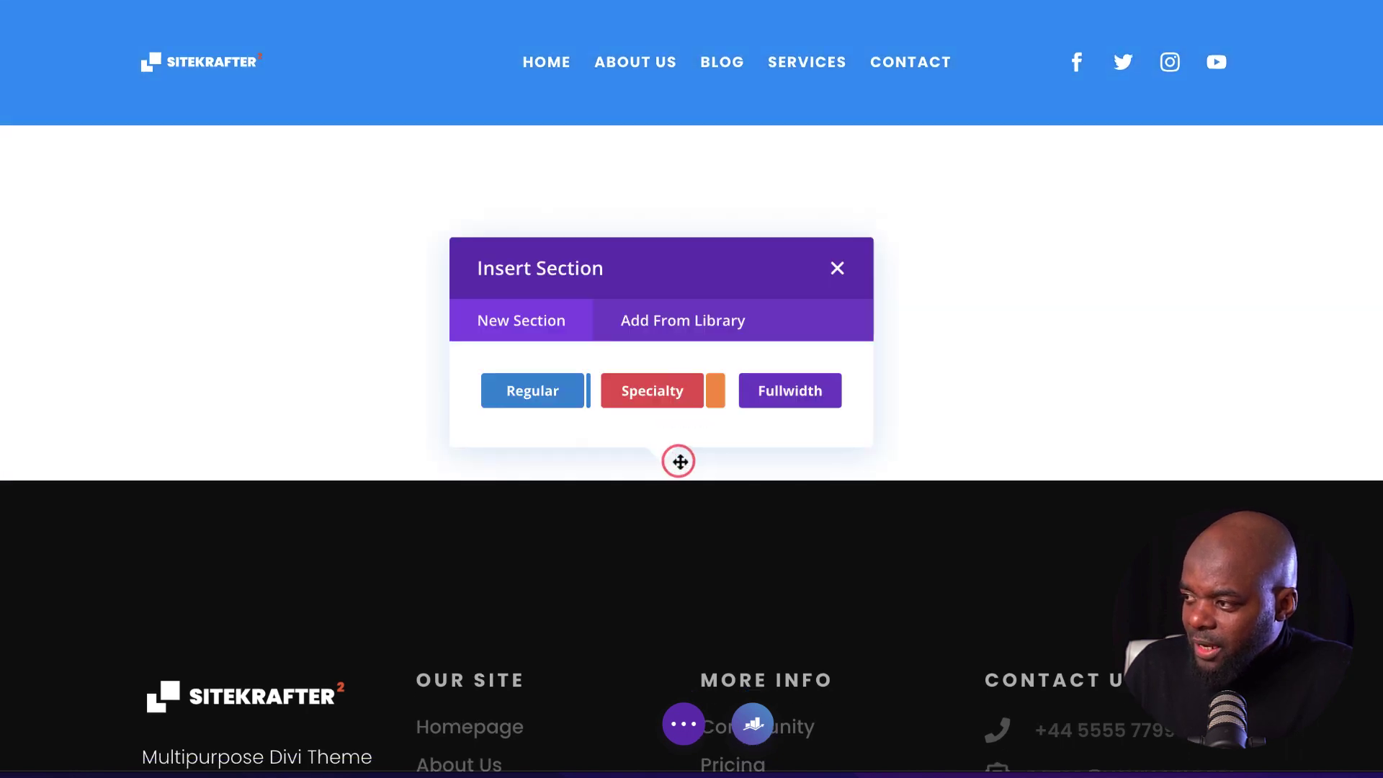
click(789, 394)
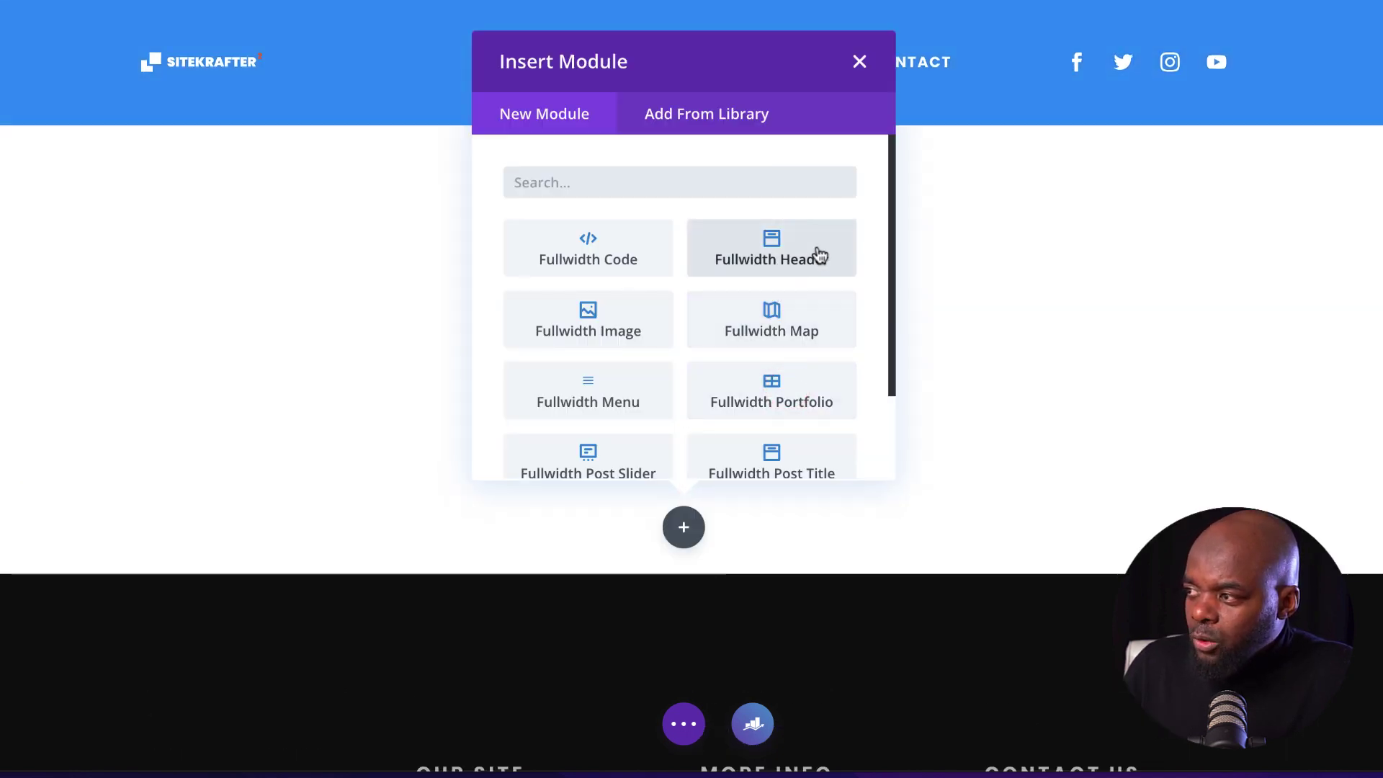
click(819, 252)
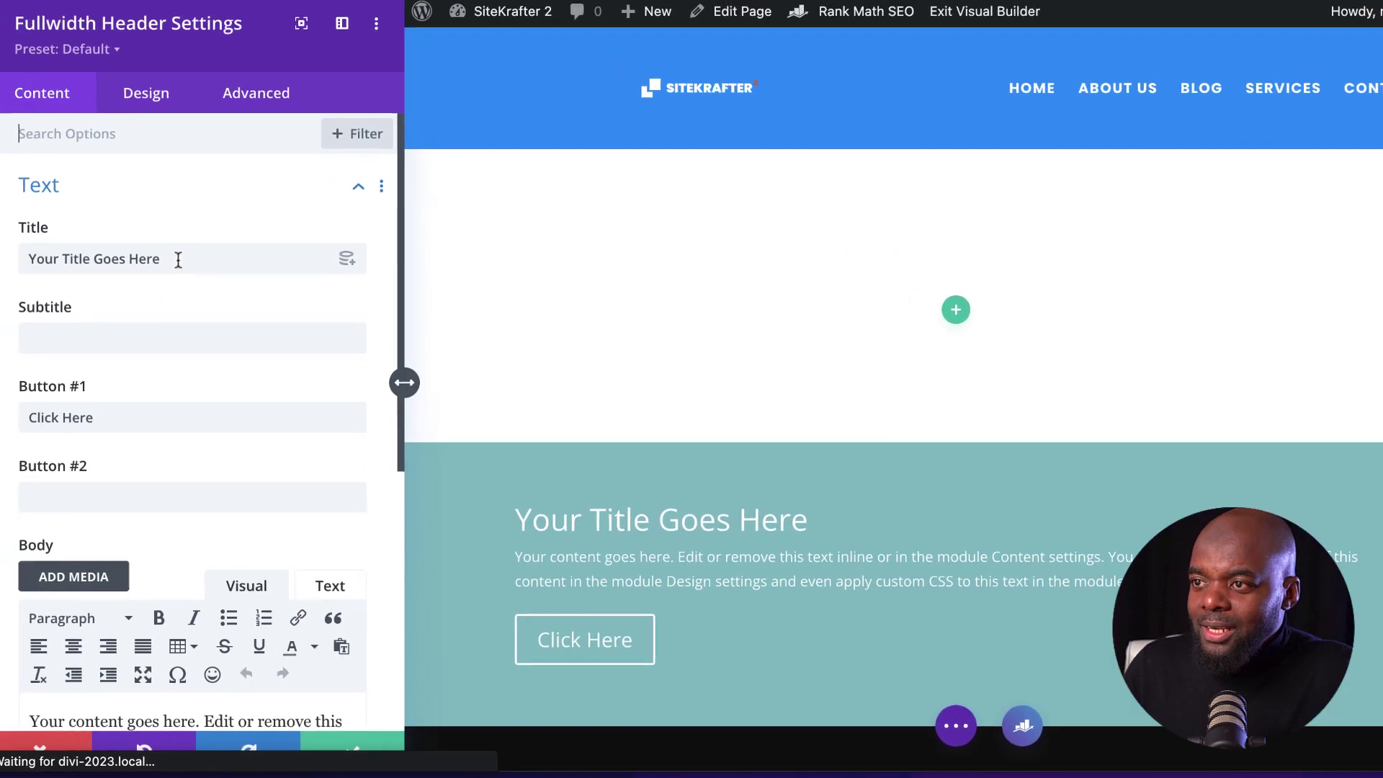
Step: Title the header 'Main Title Goes Here', paste a lorem ipsum subtitle and the Donec nec justo body
drag(190, 262, 25, 260)
text(Mai)
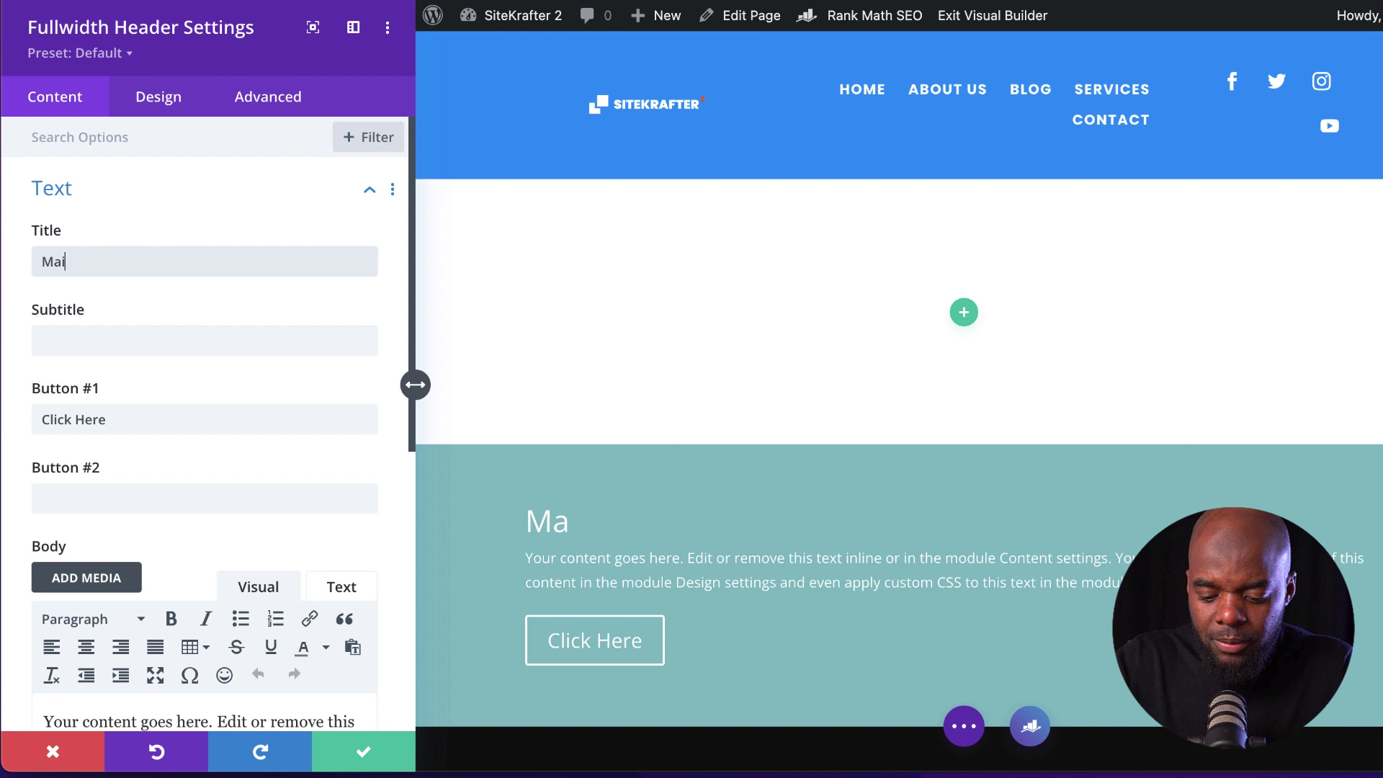
text(n Tit)
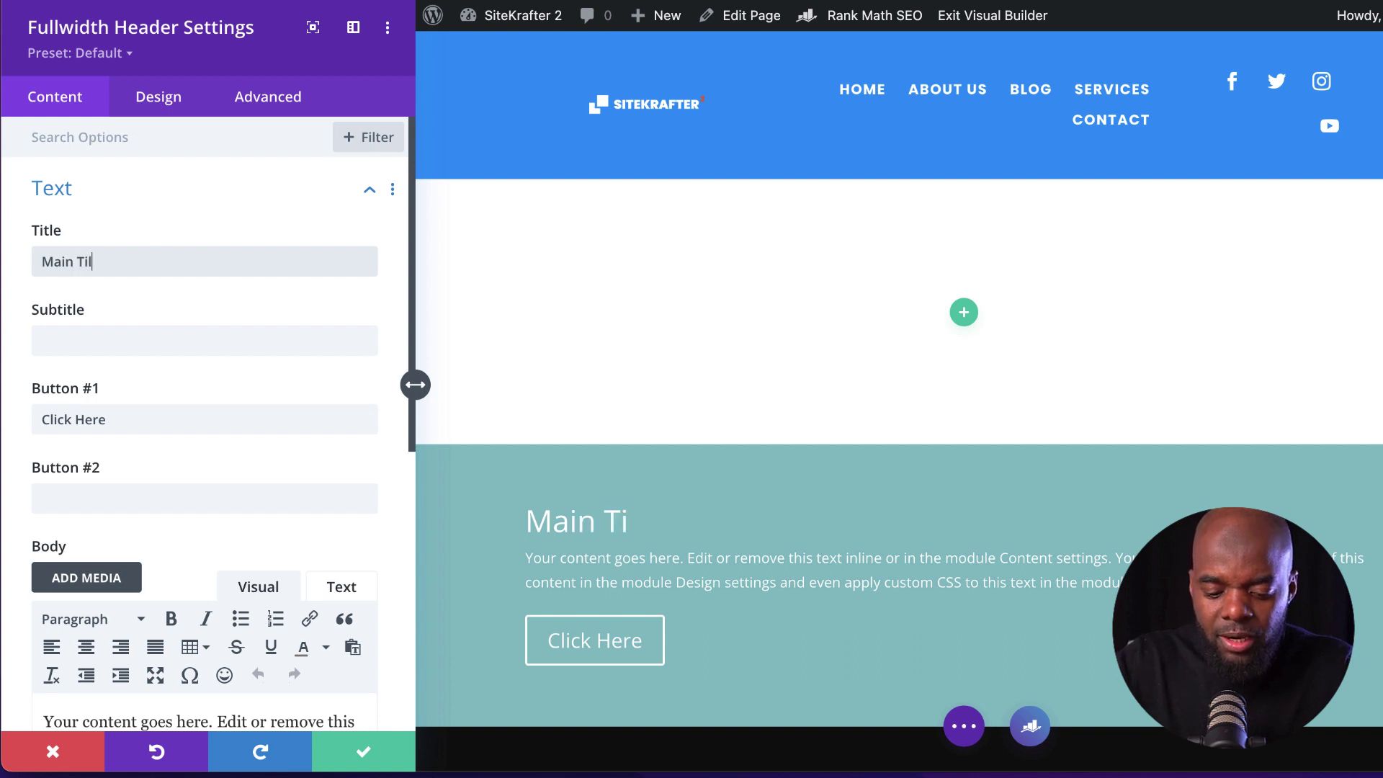
text(le Goes Here)
click(88, 336)
key(ctrl+v)
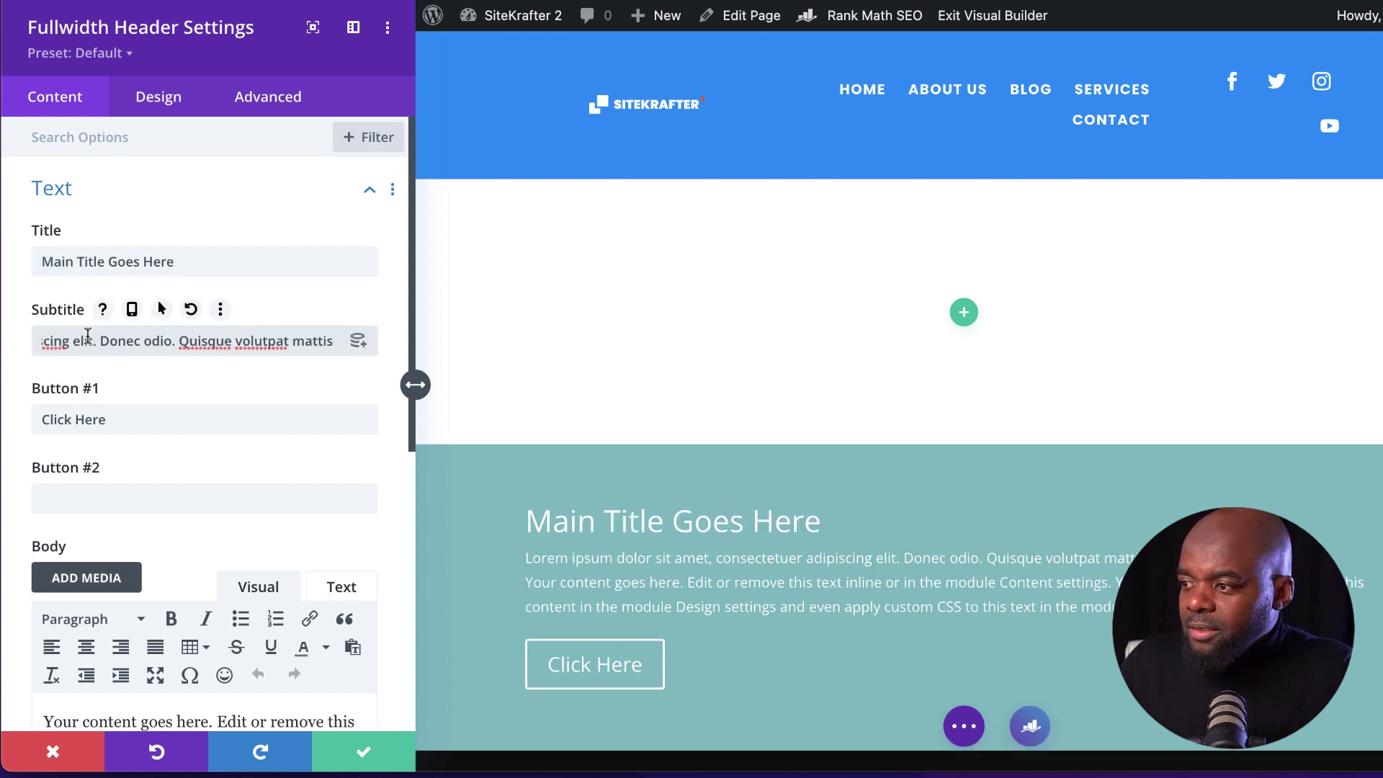
scroll(238, 605, down, 3)
key(ctrl+a)
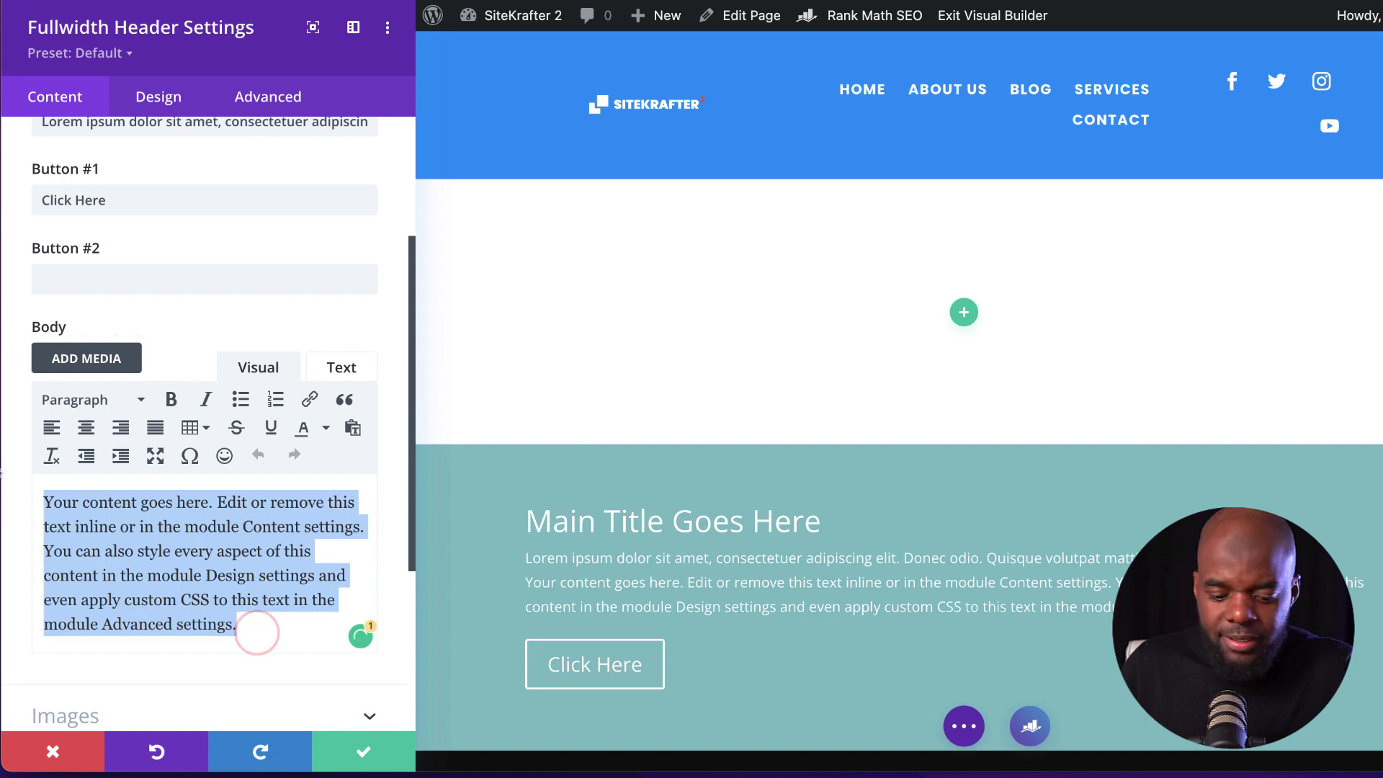
text(Donec nec justo eget felis facilisis fermentum. Aliquam porttitor mauris sit amet orci. Aenean dignissim pellentesque felis.)
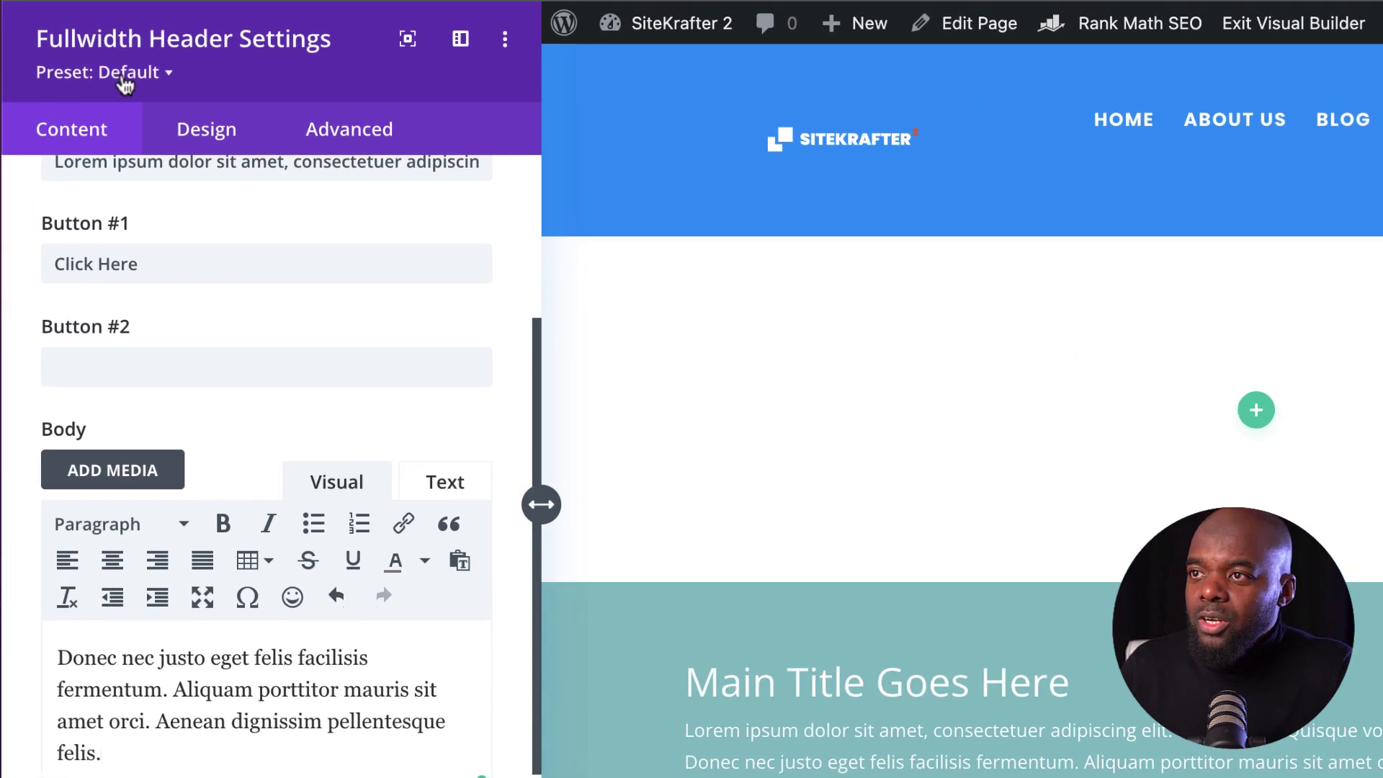
Step: Browse the header preset list for Fullwidth Header #2 Dark Left
click(124, 76)
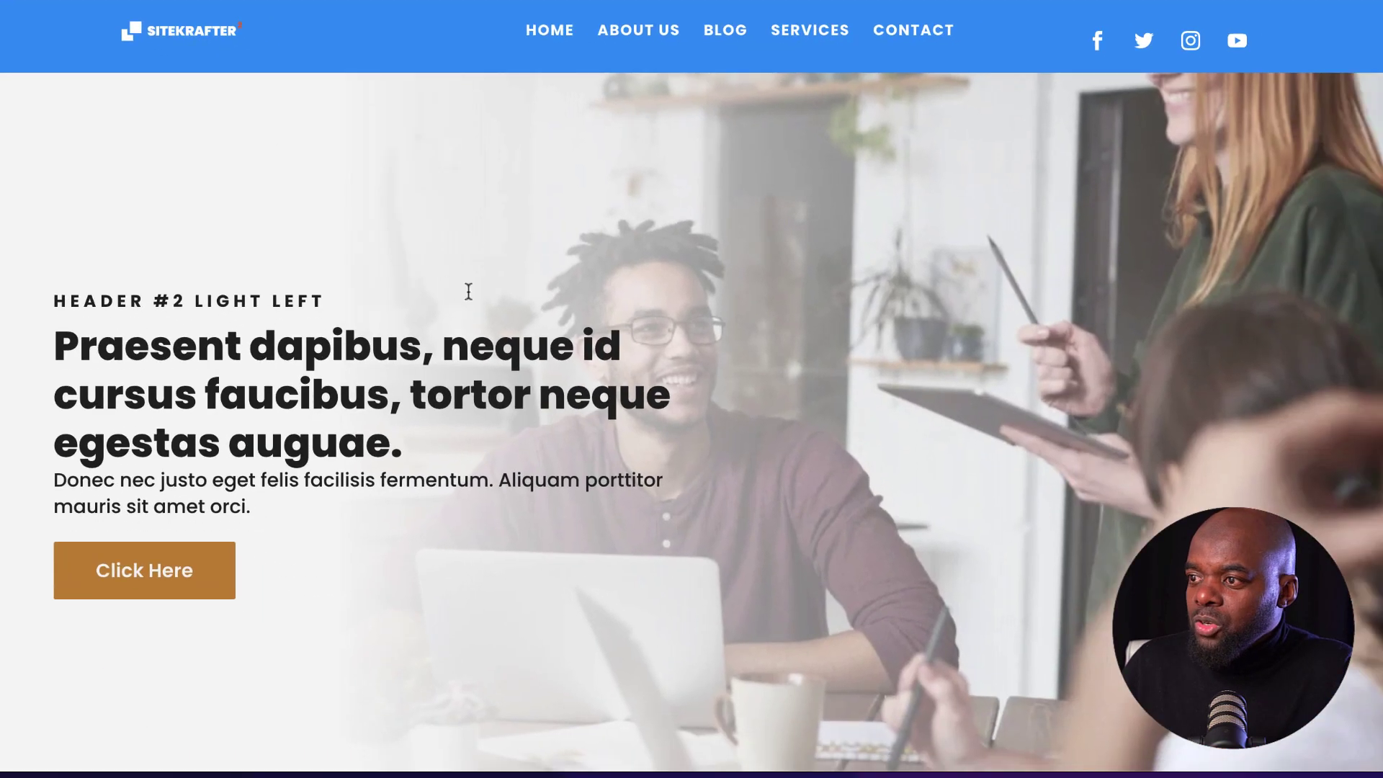
scroll(599, 375, up, 12)
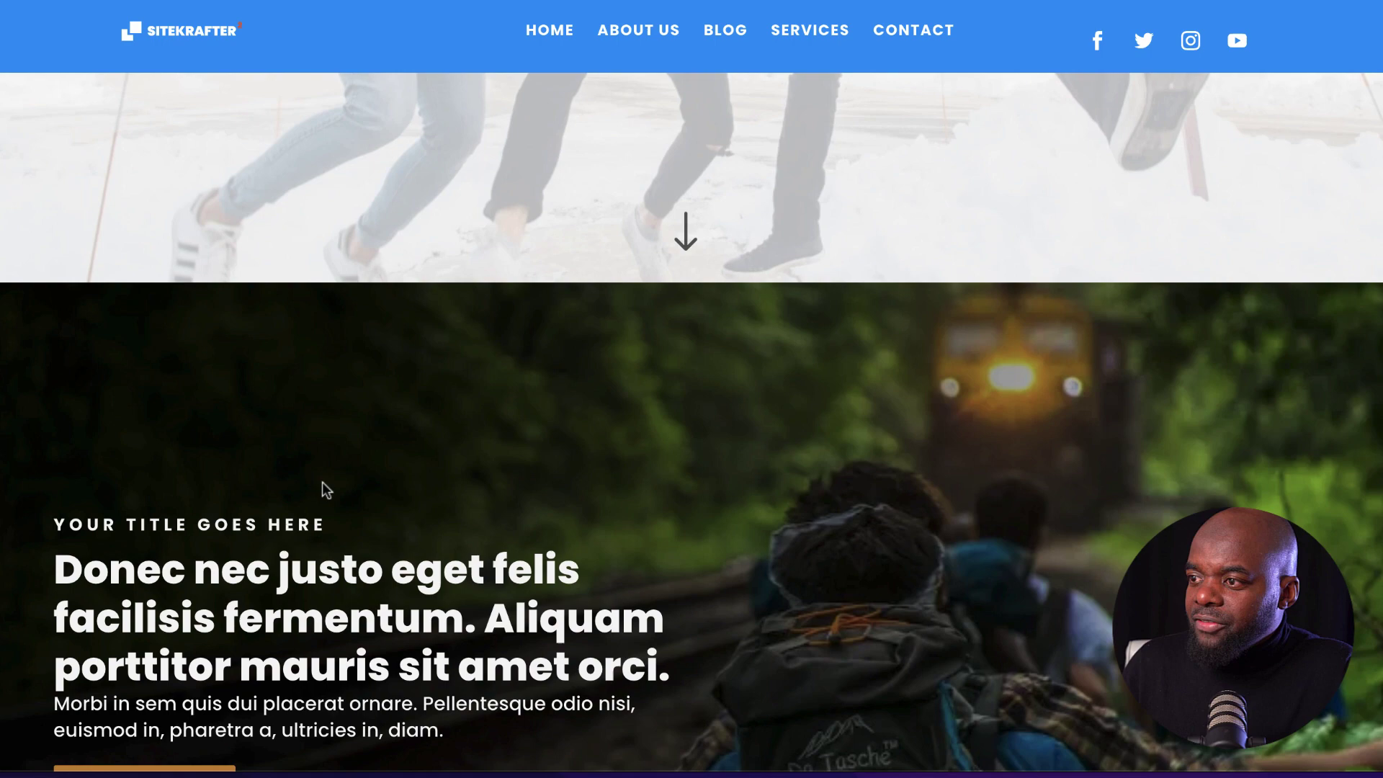
scroll(494, 380, down, 4)
scroll(702, 456, up, 12)
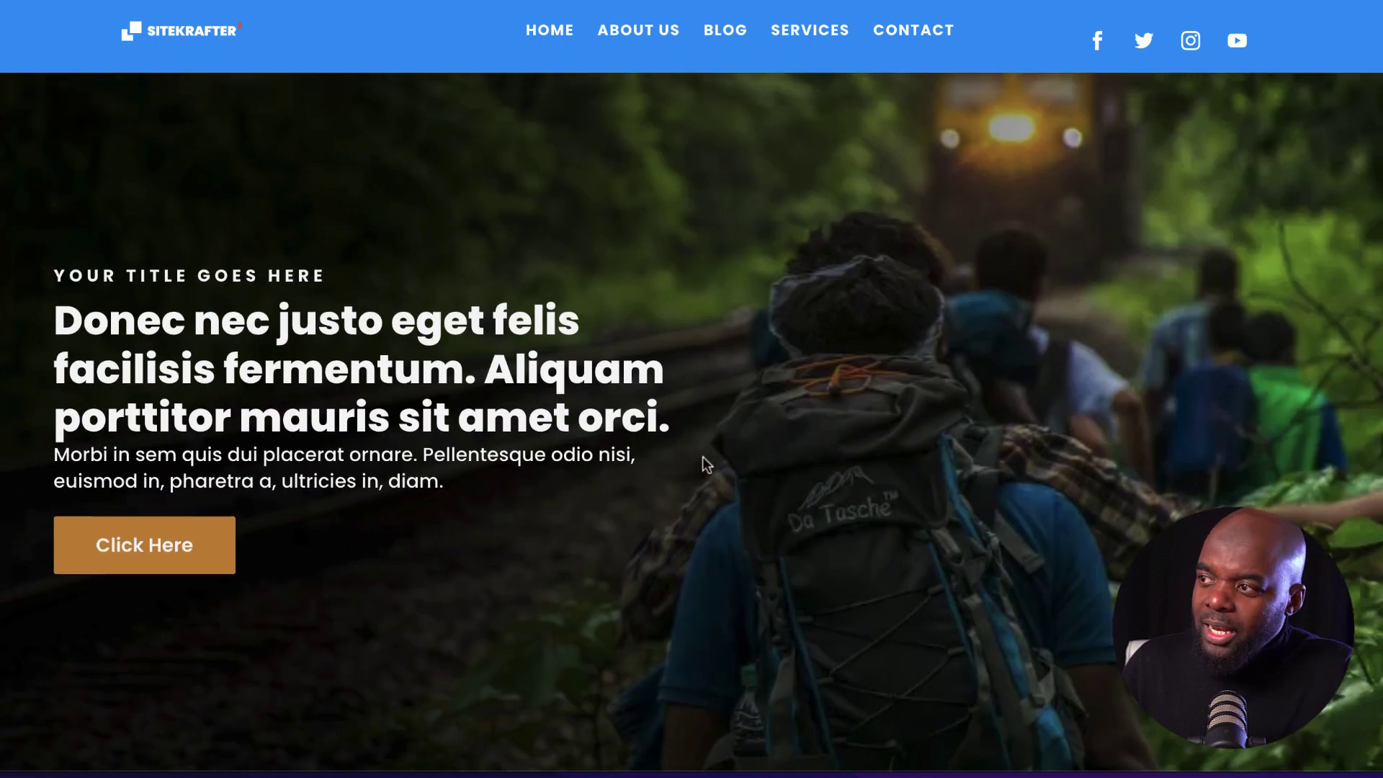
scroll(734, 488, up, 10)
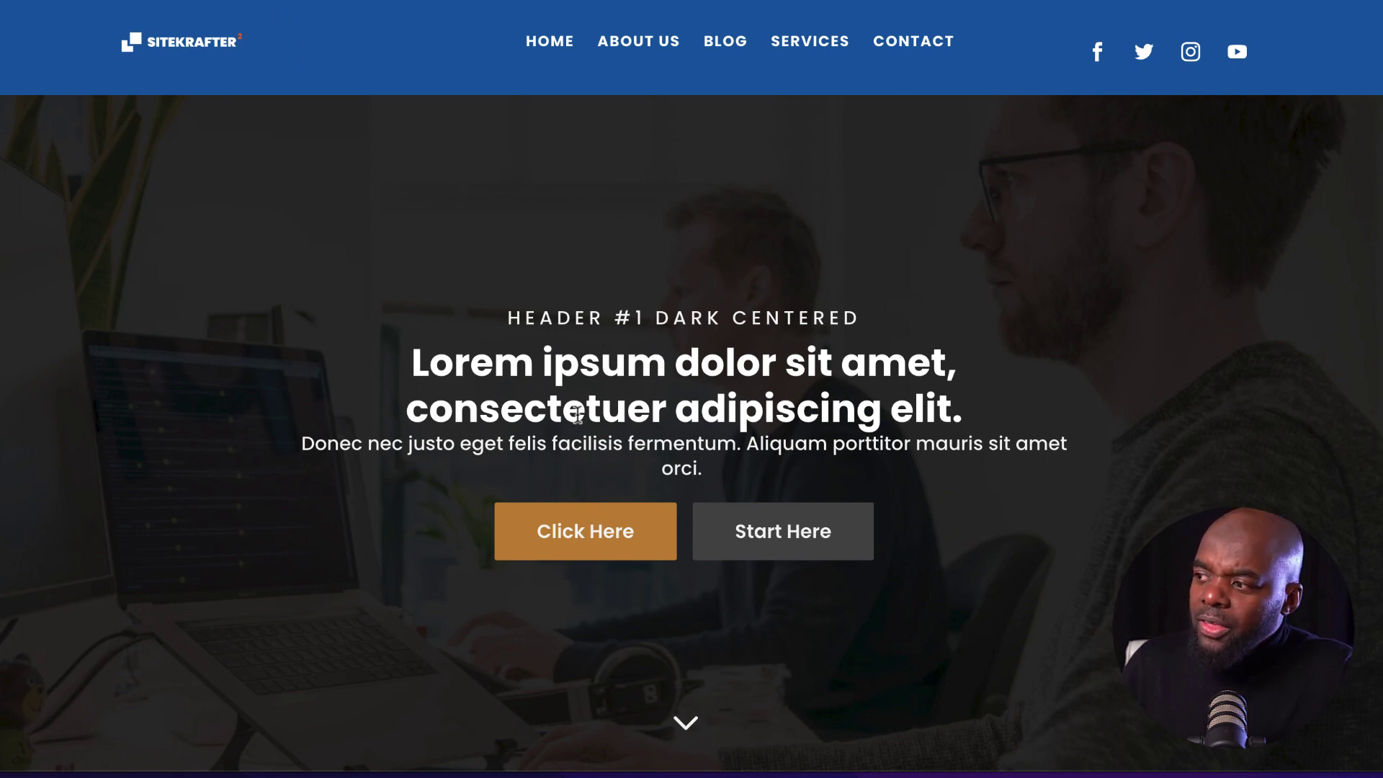
scroll(160, 151, down, 20)
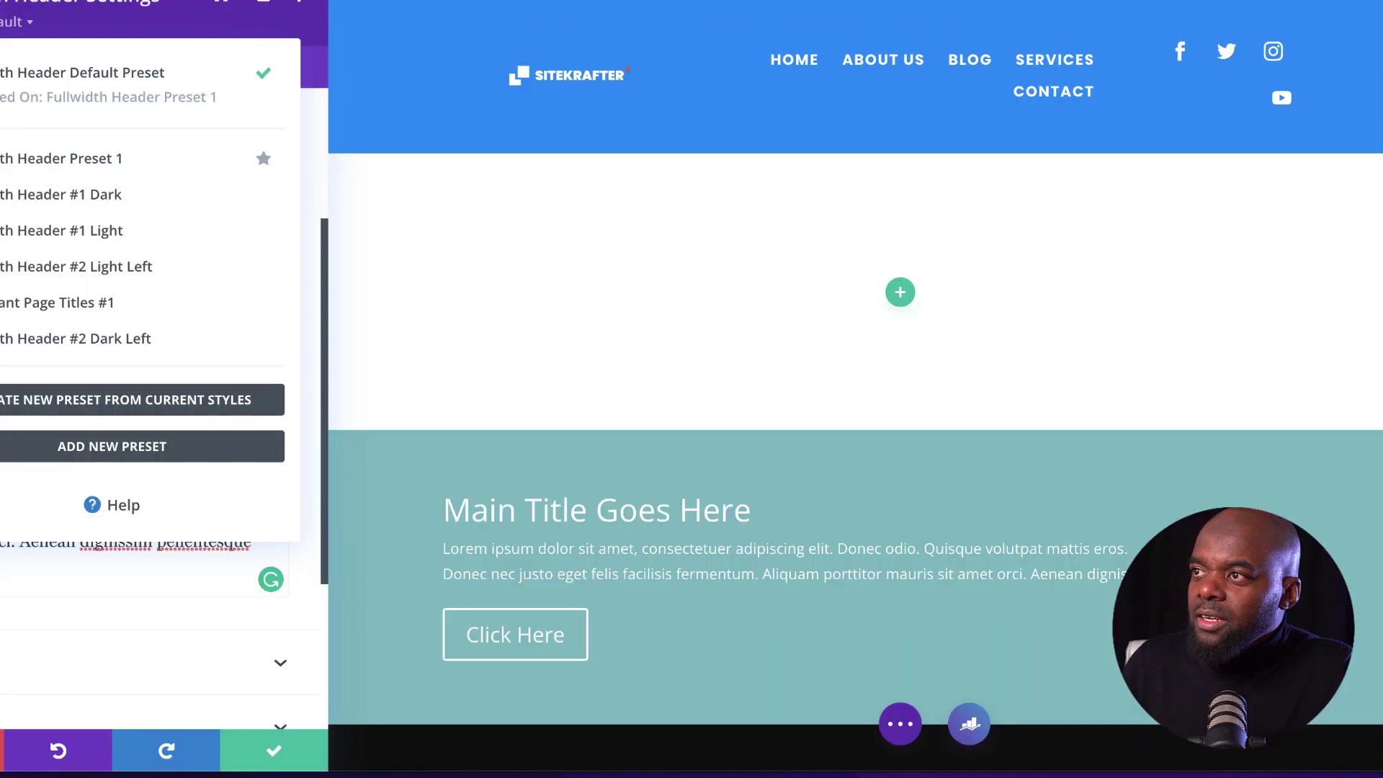
mouse_move(248, 334)
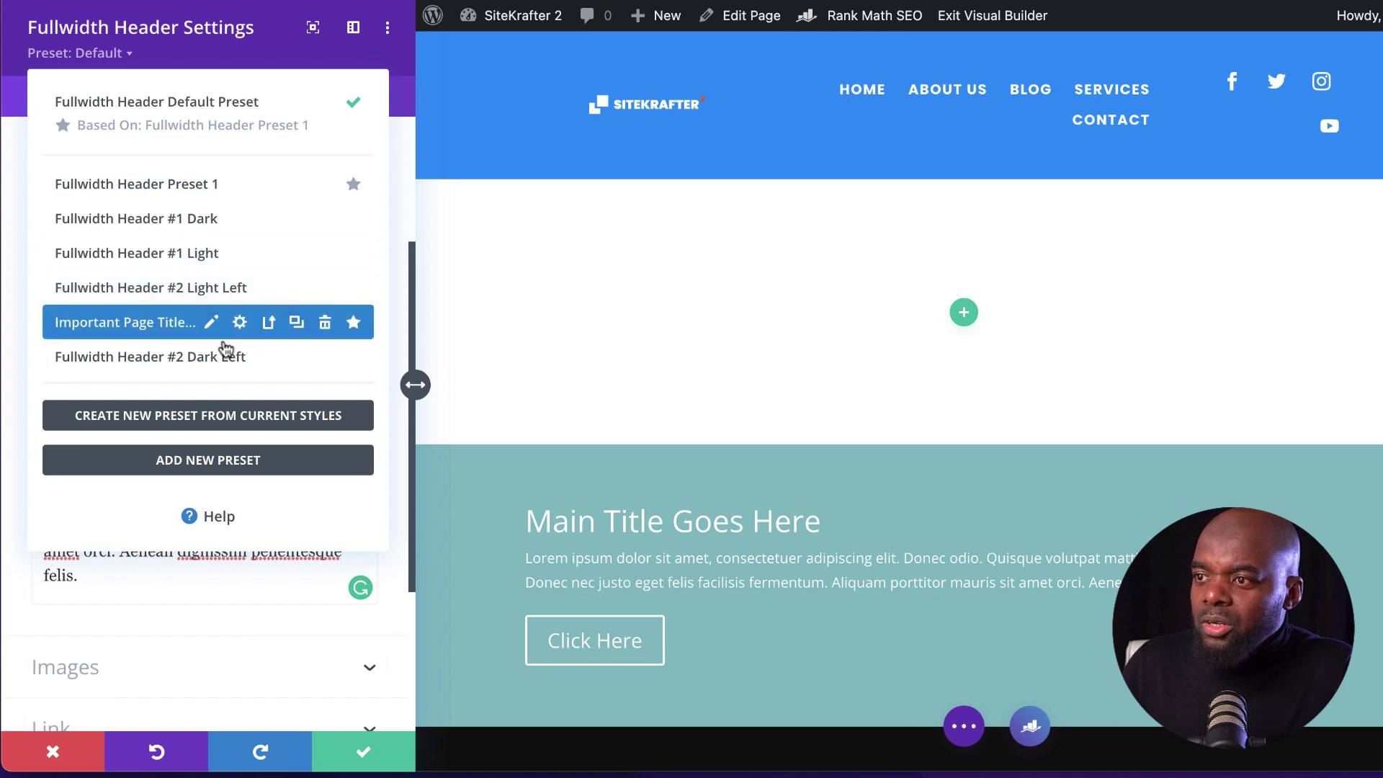
Step: Apply Fullwidth Header #2 Dark Left, delete the heading's opening sentence, and save the header
click(136, 358)
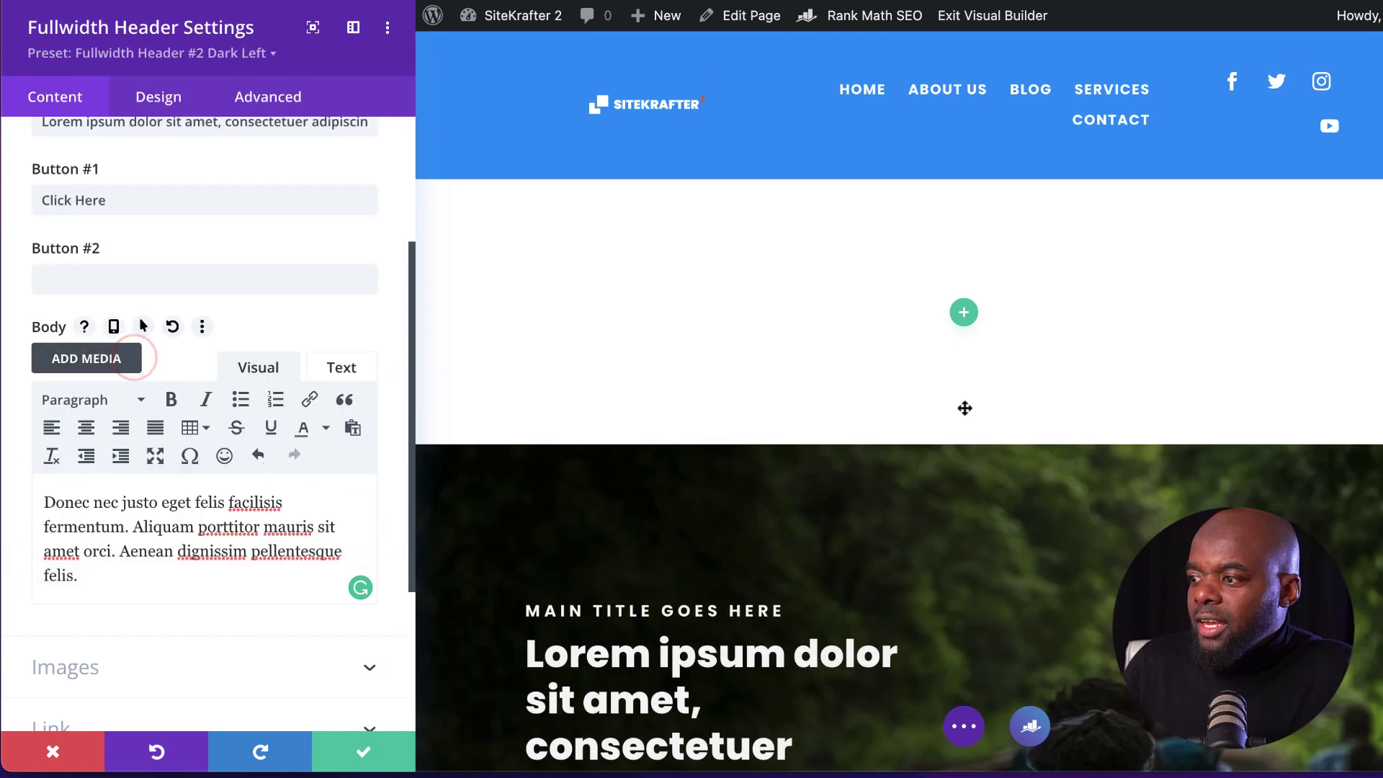
scroll(964, 408, down, 1)
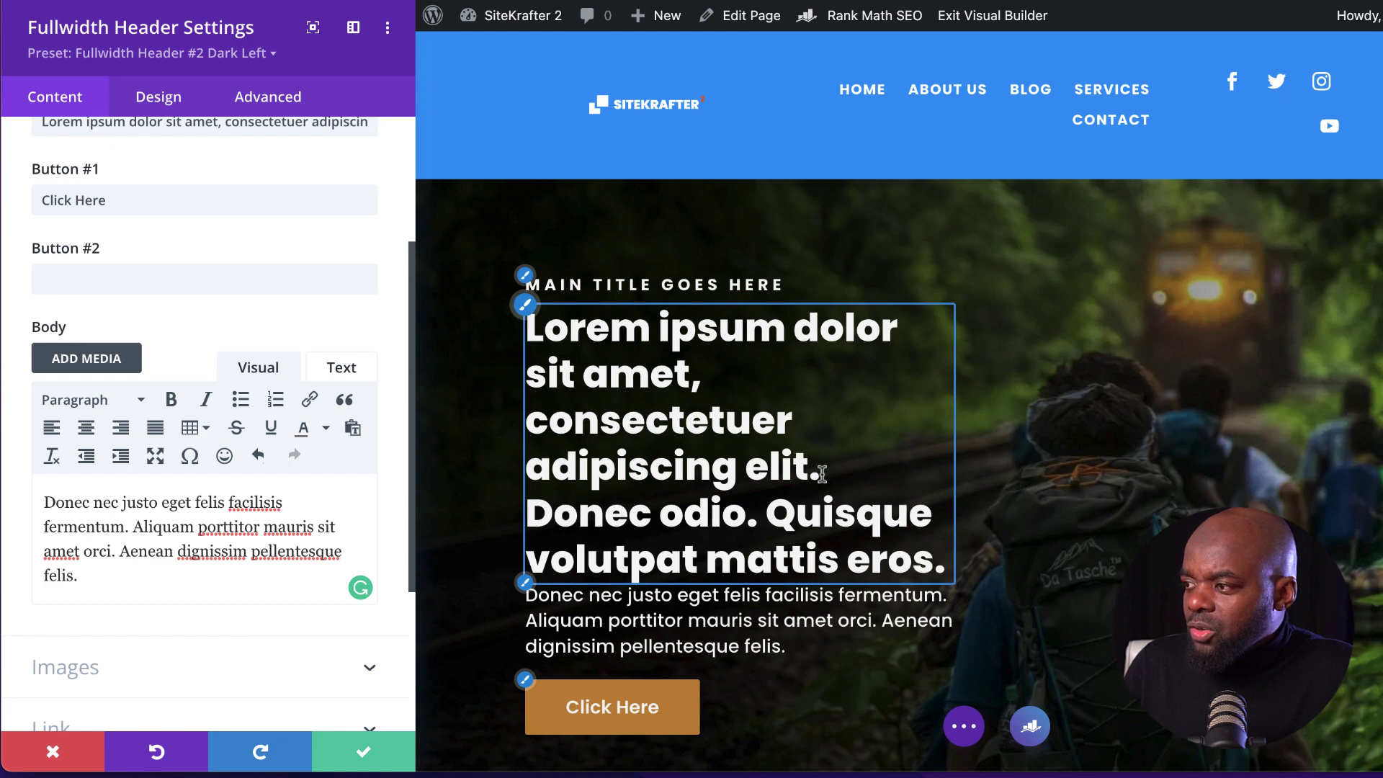
drag(821, 473, 494, 338)
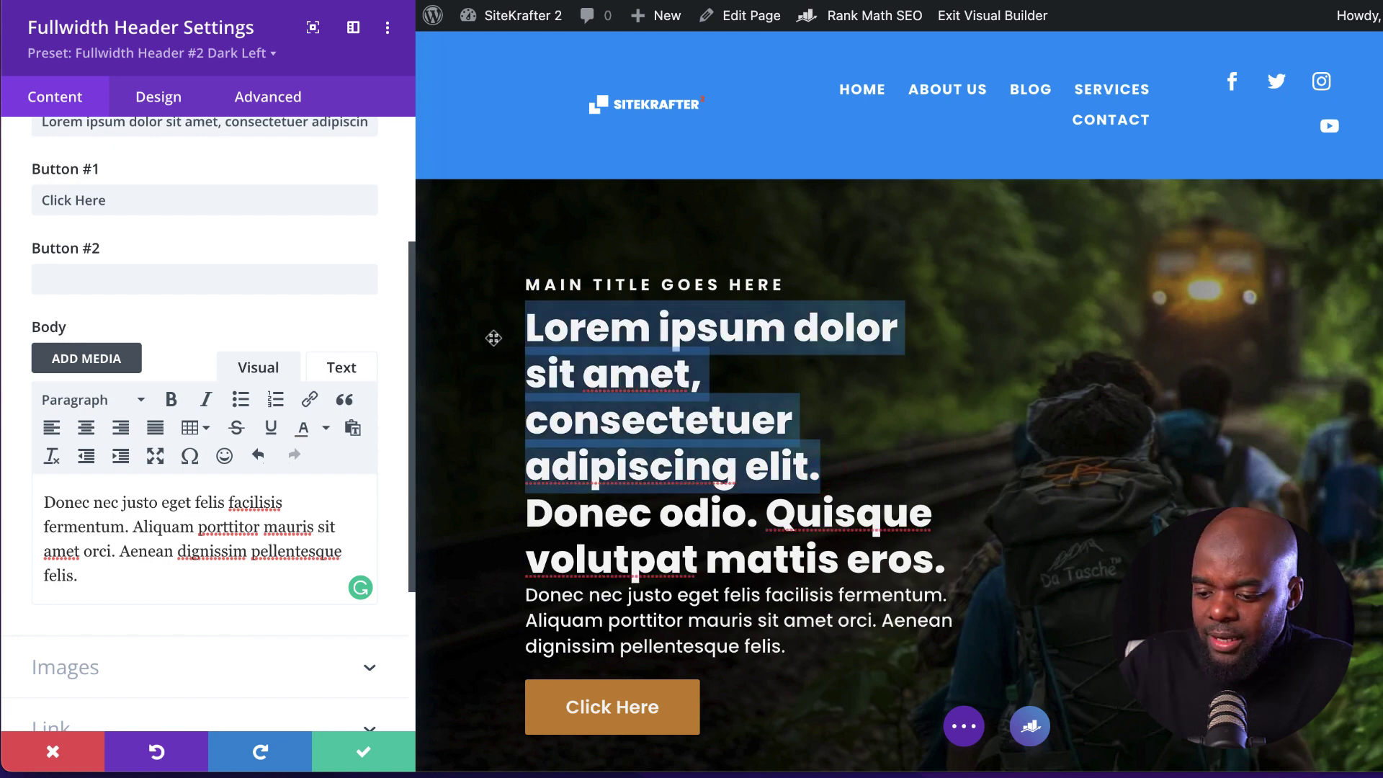
key(BackSpace)
key(BackSpace)
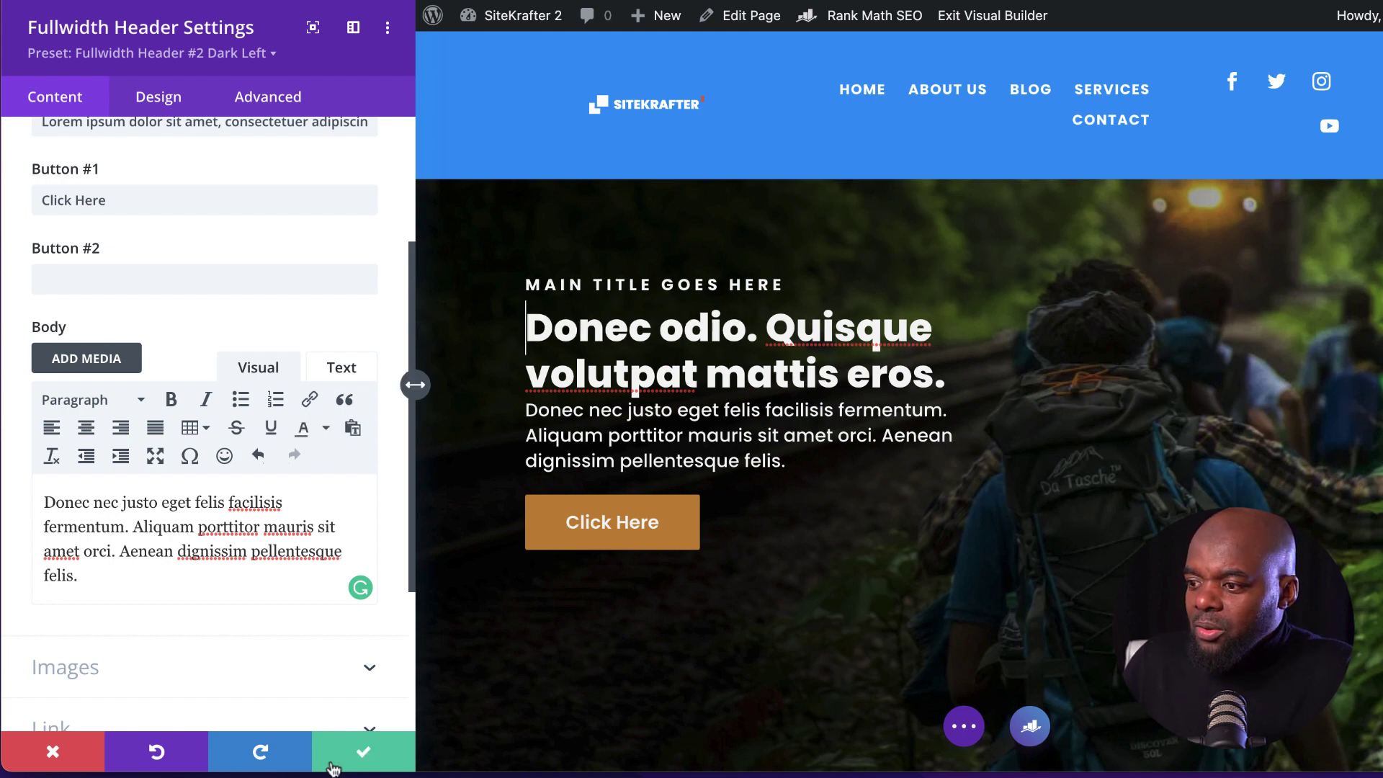
click(364, 753)
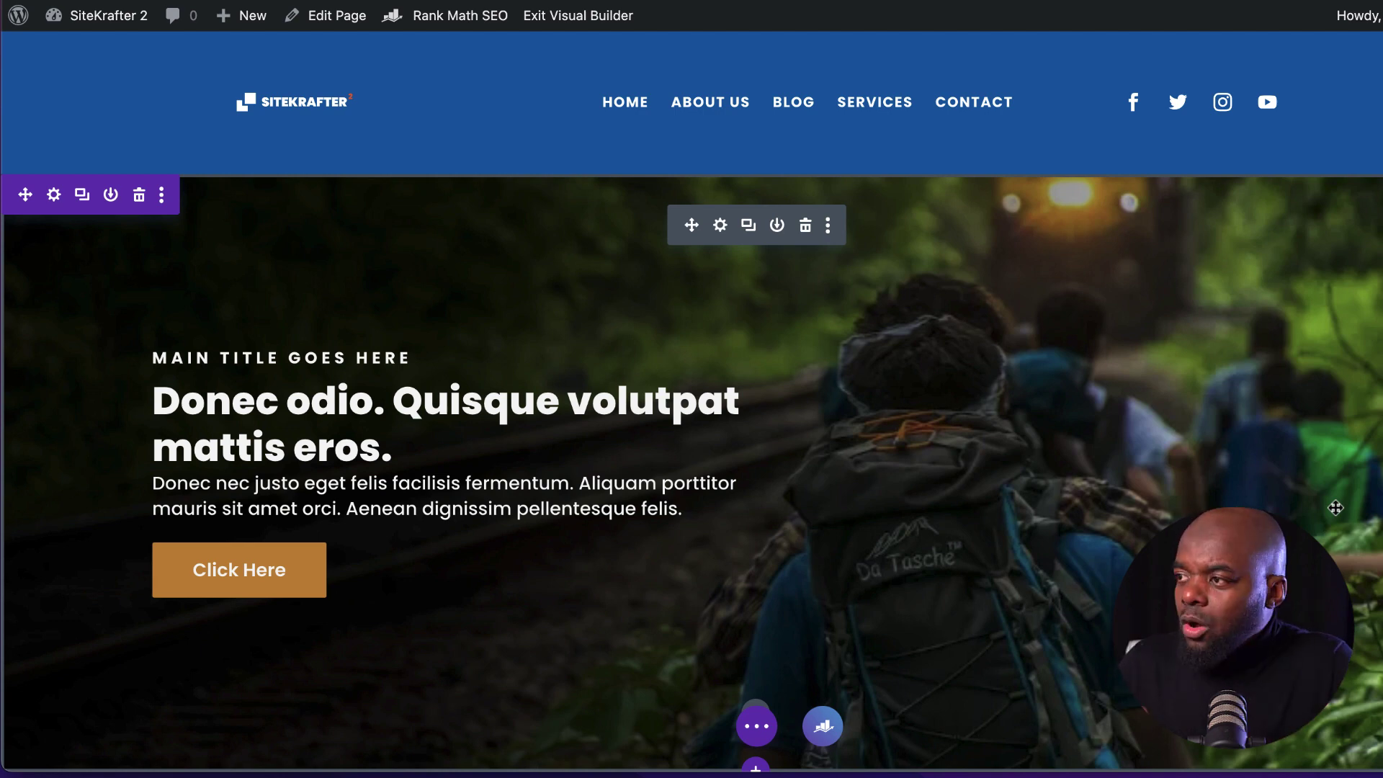
Step: Reopen the header's settings and select the grapes photo from the Media Library as its background image
click(720, 228)
scroll(216, 455, down, 5)
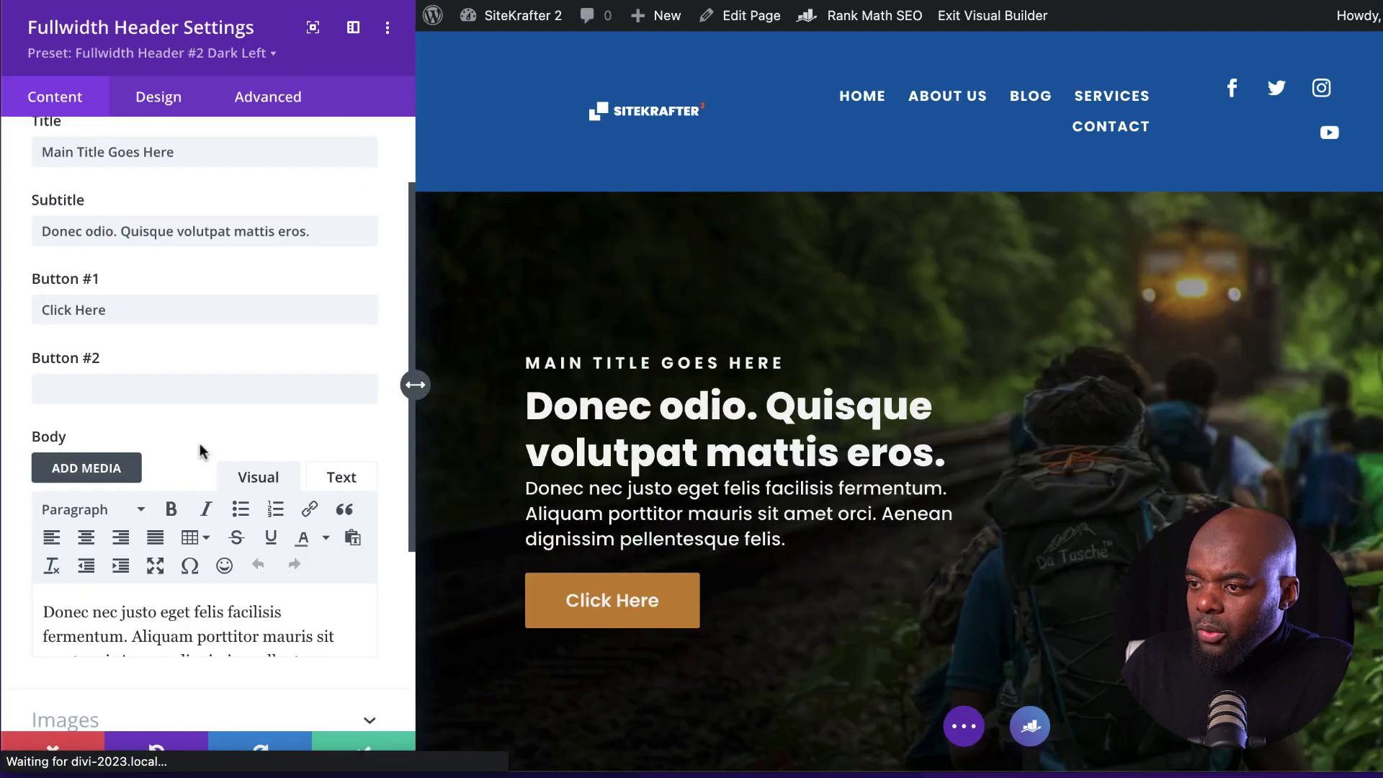
scroll(241, 461, down, 3)
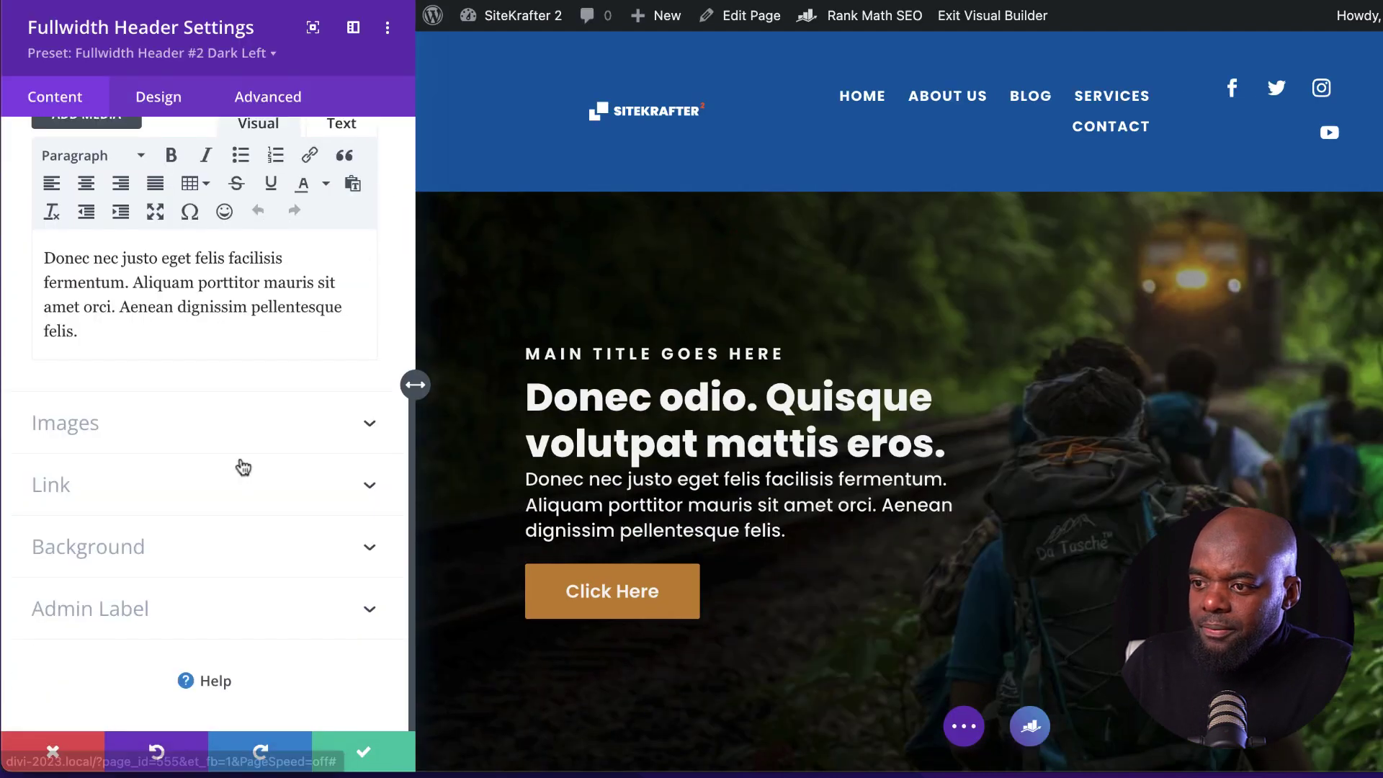
click(67, 549)
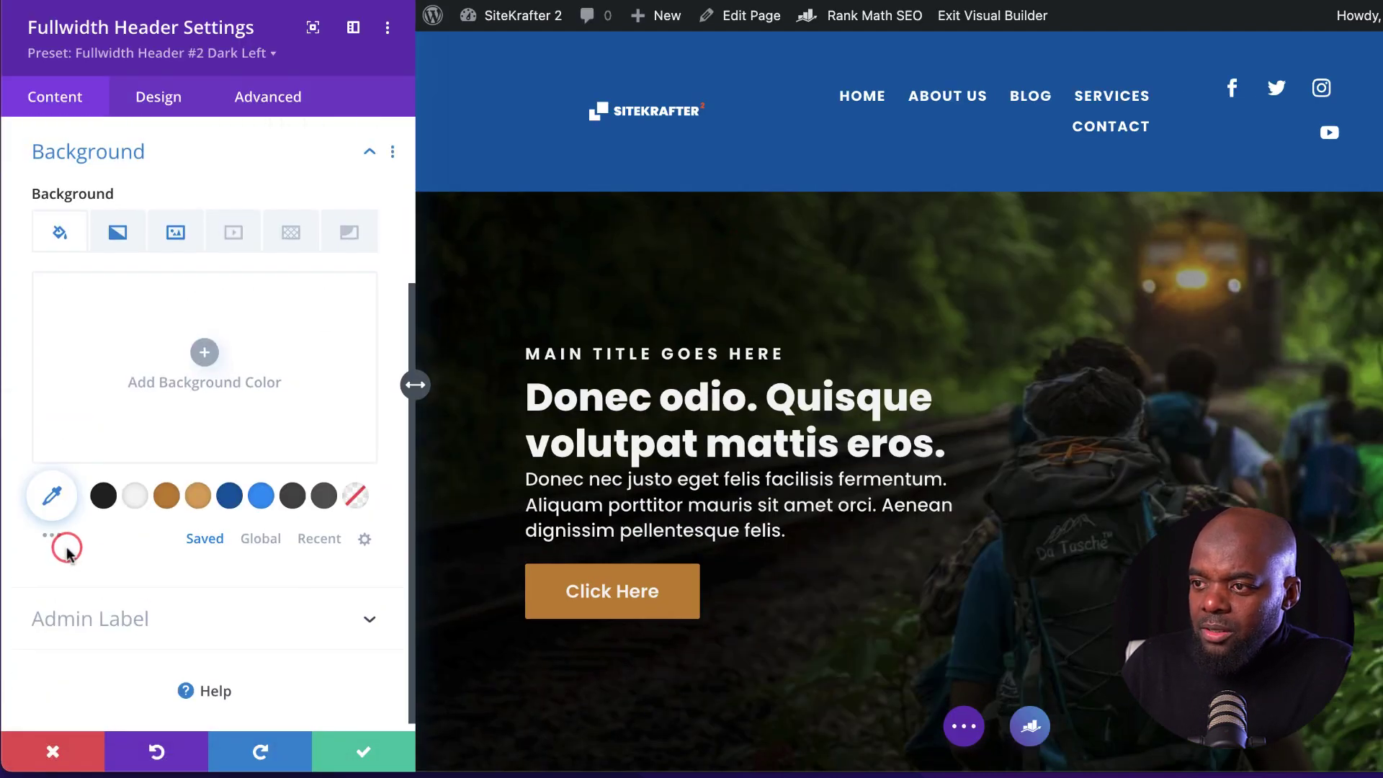
click(178, 239)
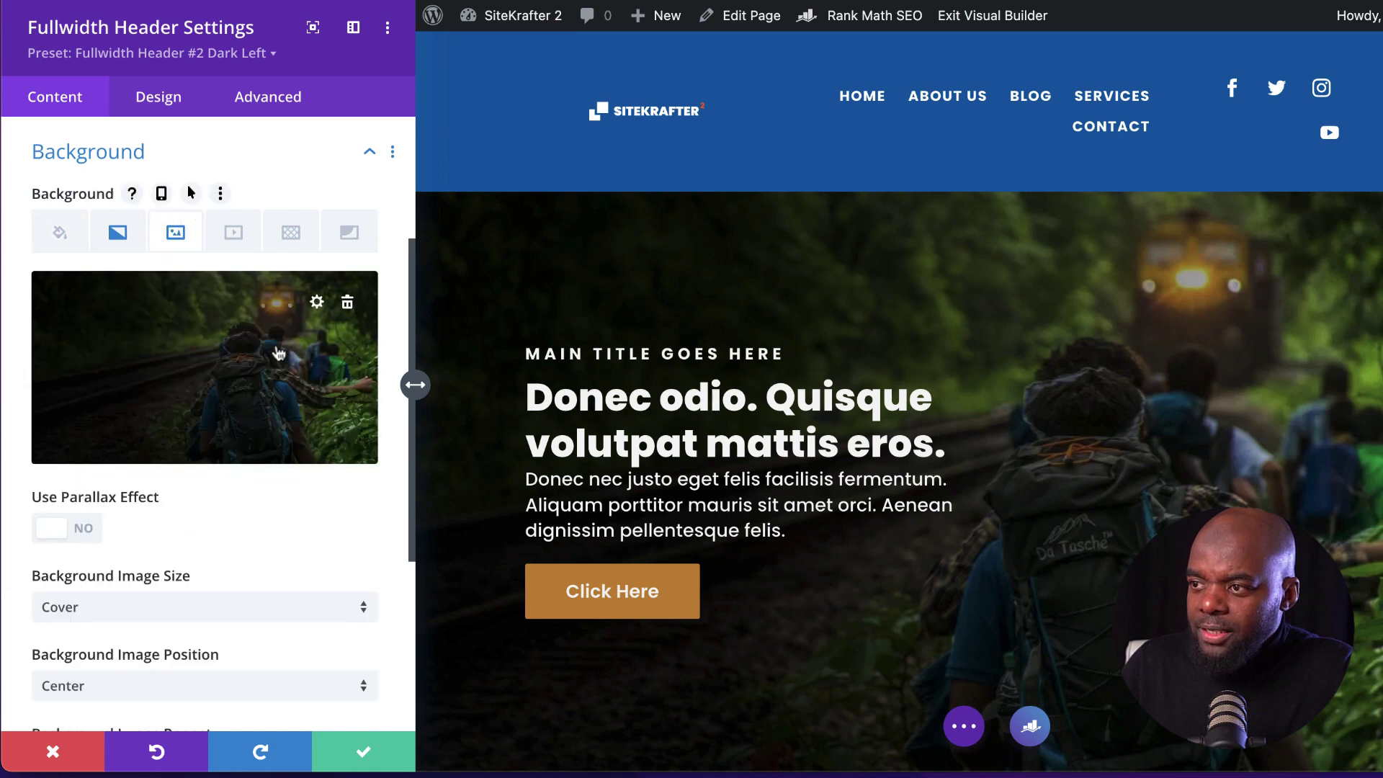
click(278, 353)
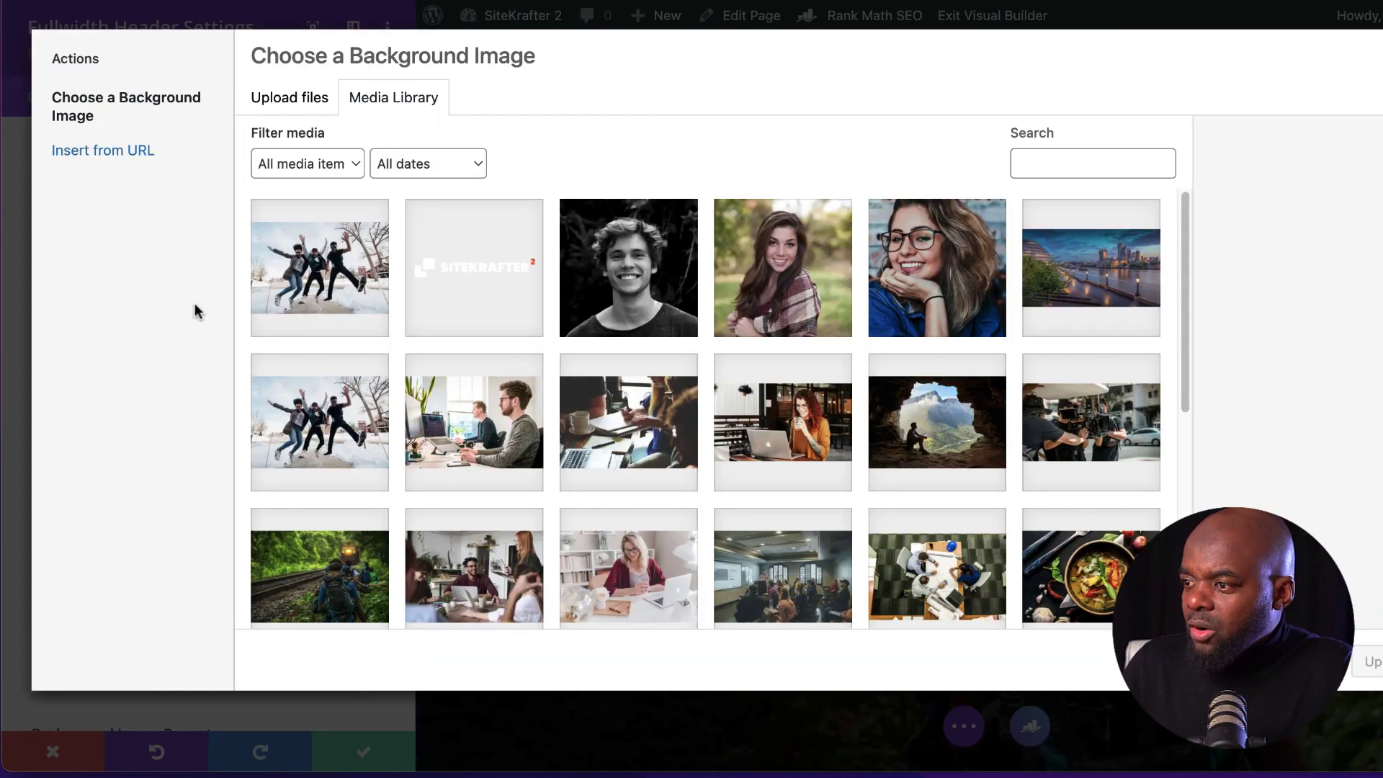
scroll(697, 500, down, 3)
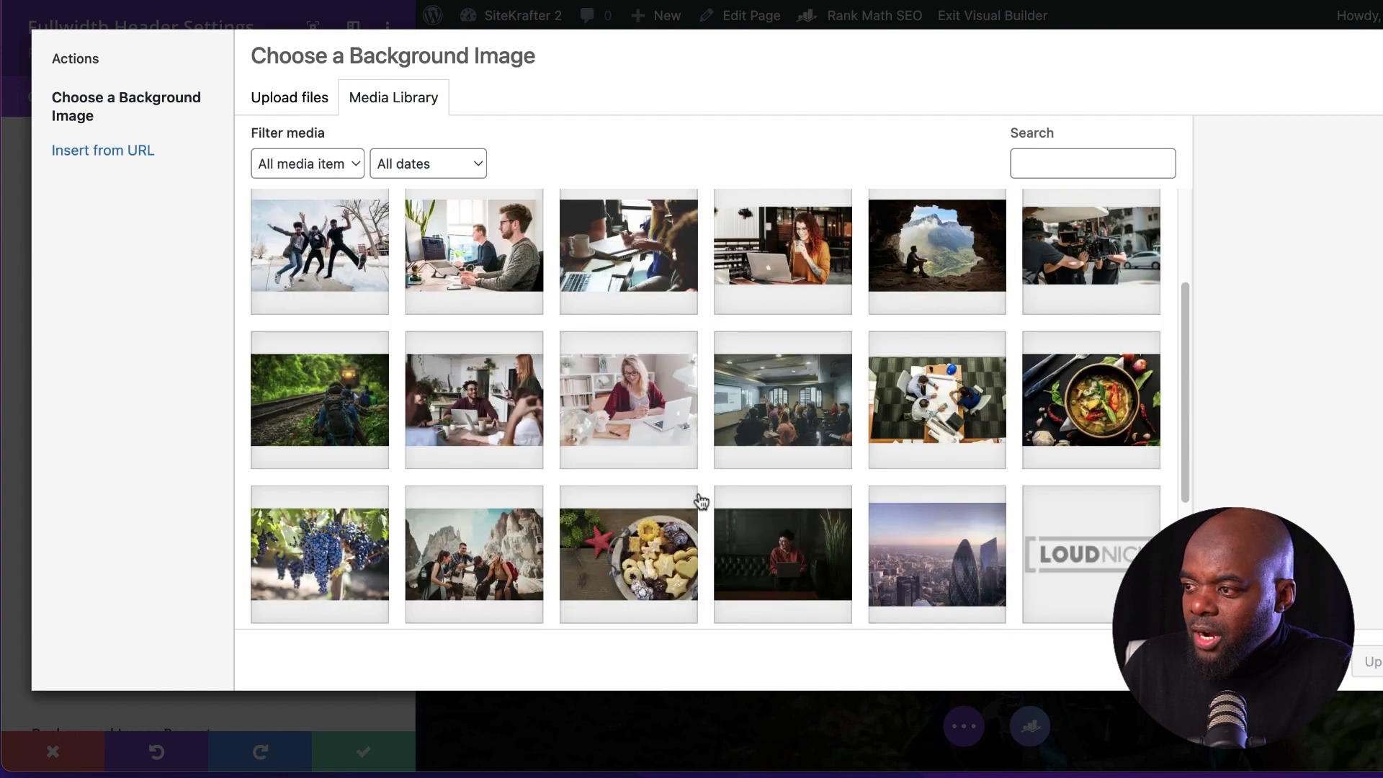
scroll(699, 501, down, 3)
click(338, 317)
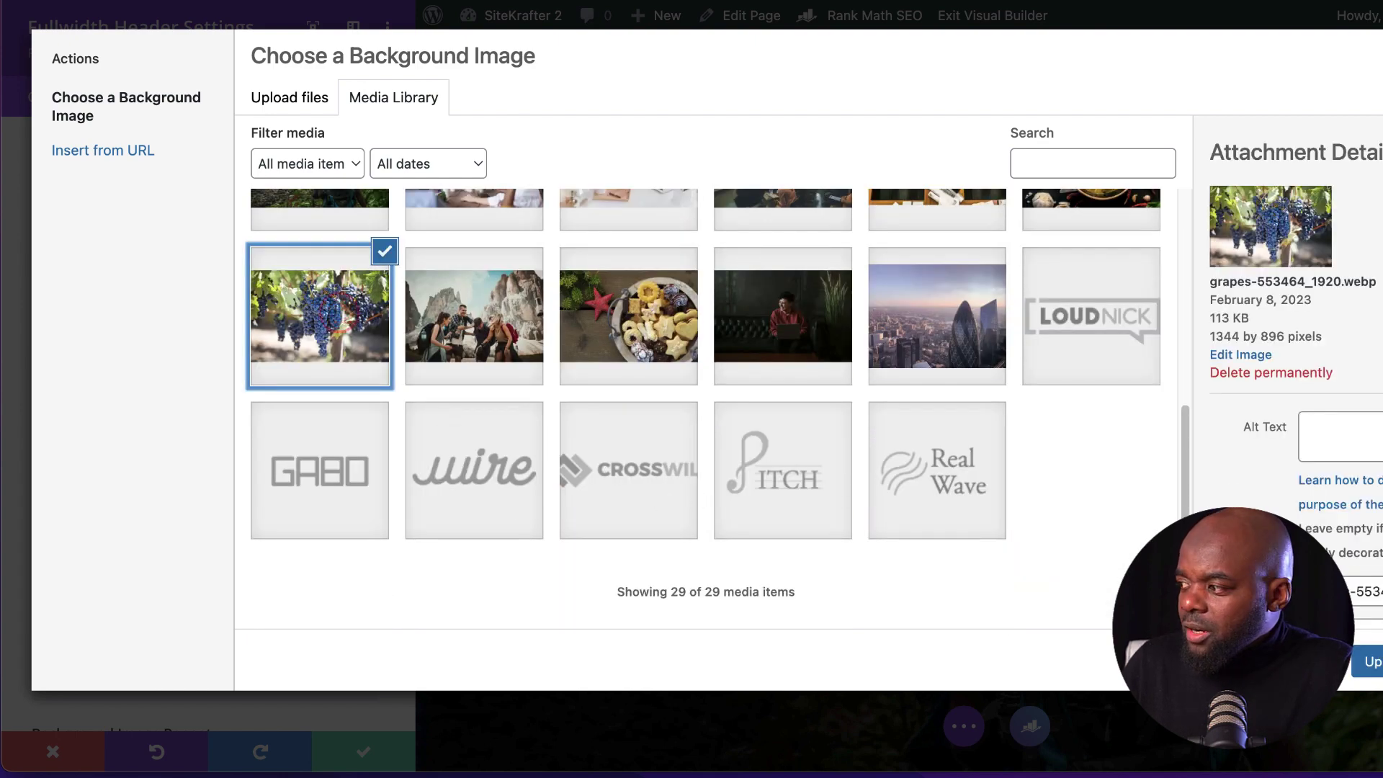
Step: Use the grapes photo as the background, apply the Fullwidth Header #2 Light Left preset, and save
click(1372, 661)
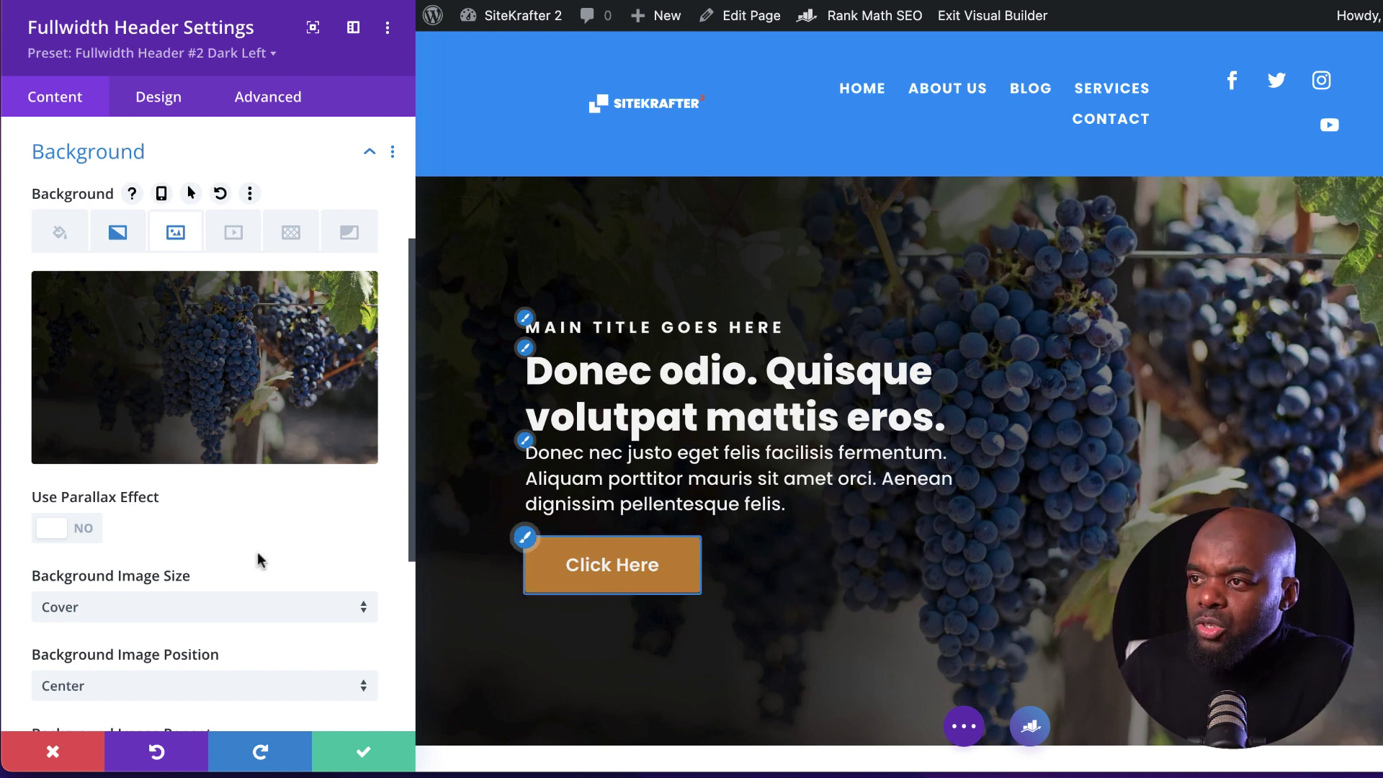
click(234, 56)
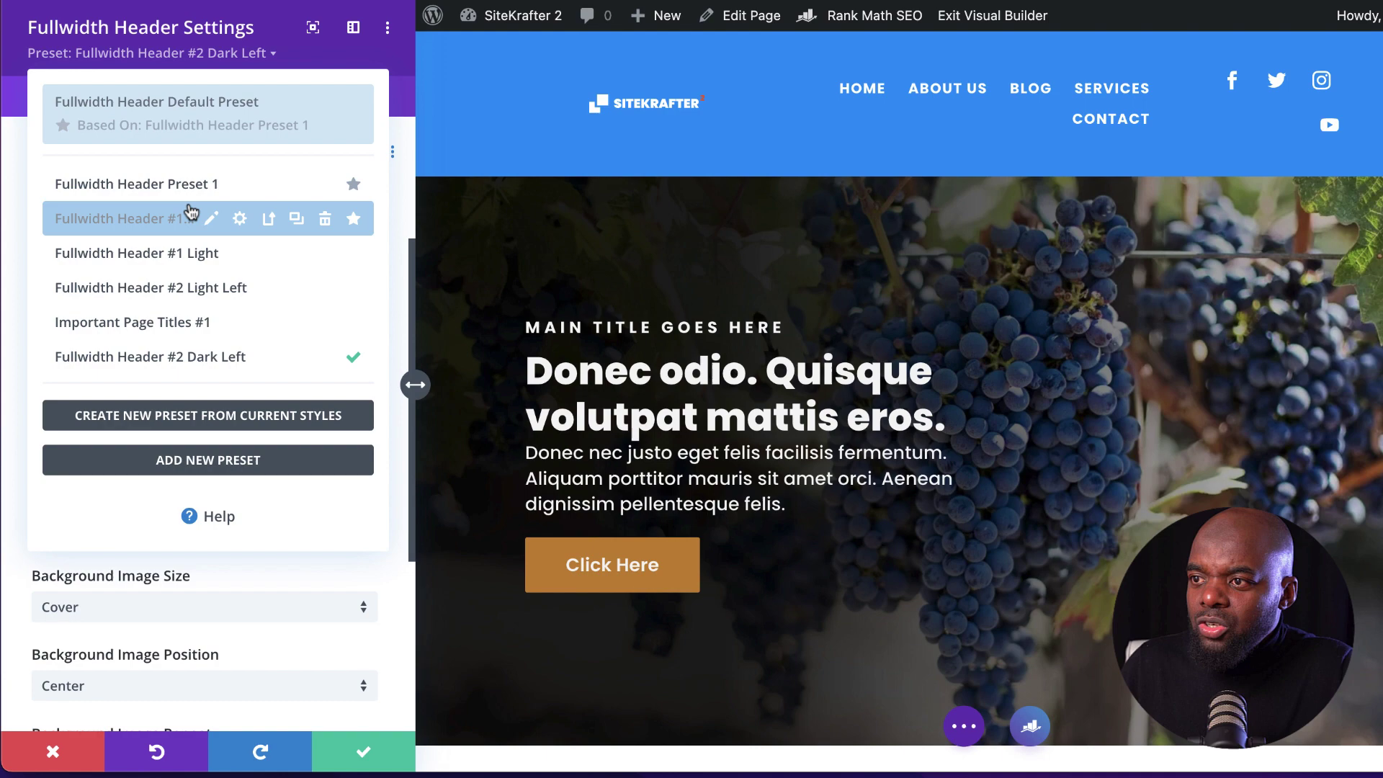
click(129, 287)
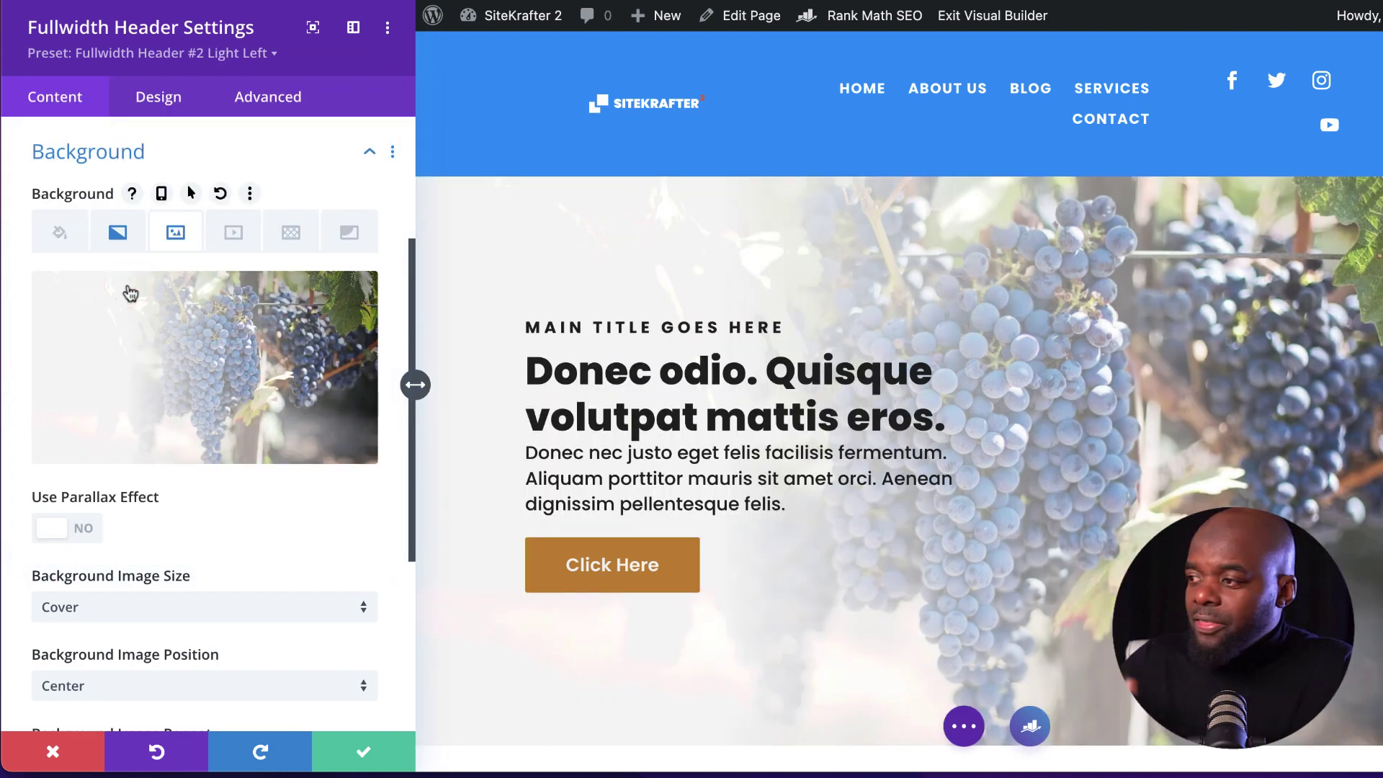
click(362, 754)
scroll(358, 750, down, 1)
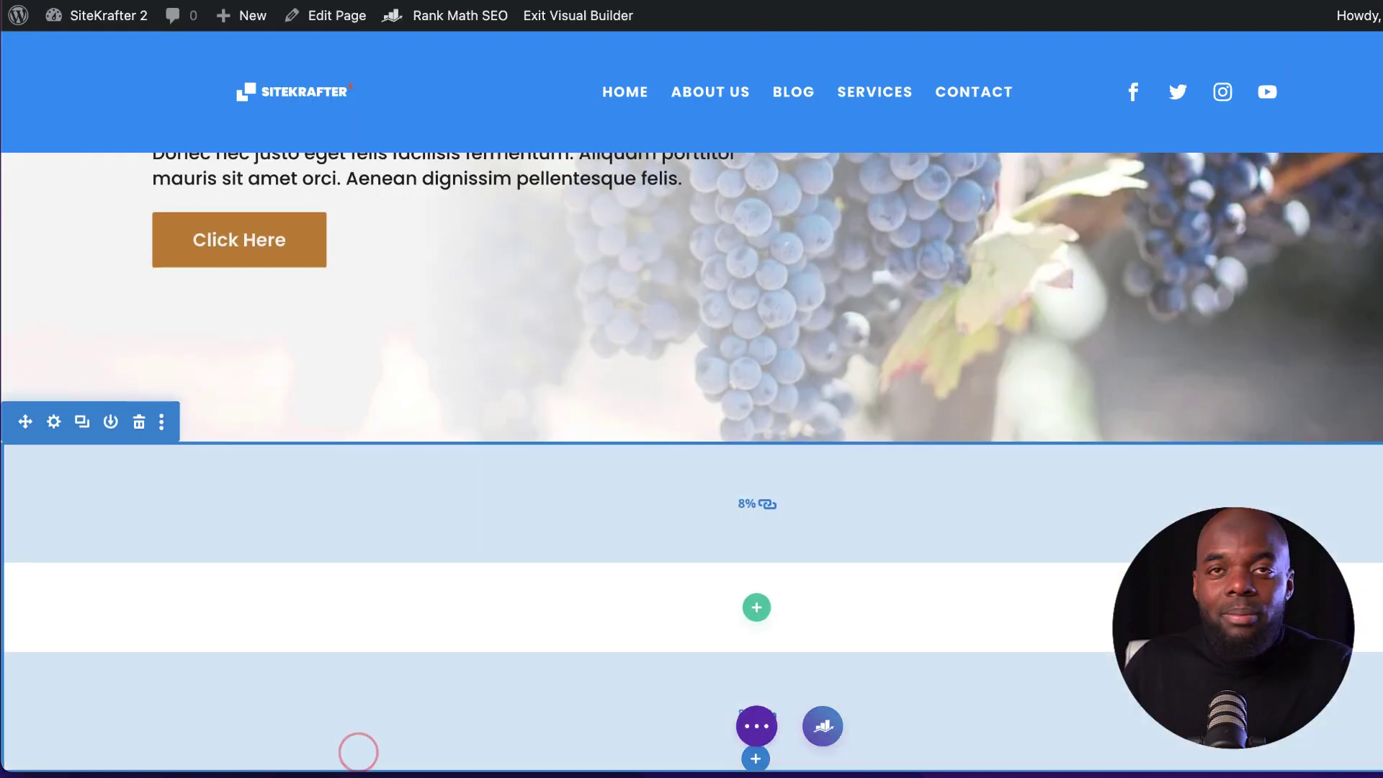
Step: Add a one-column row with a Text module and paste the new body text over the placeholder
click(756, 607)
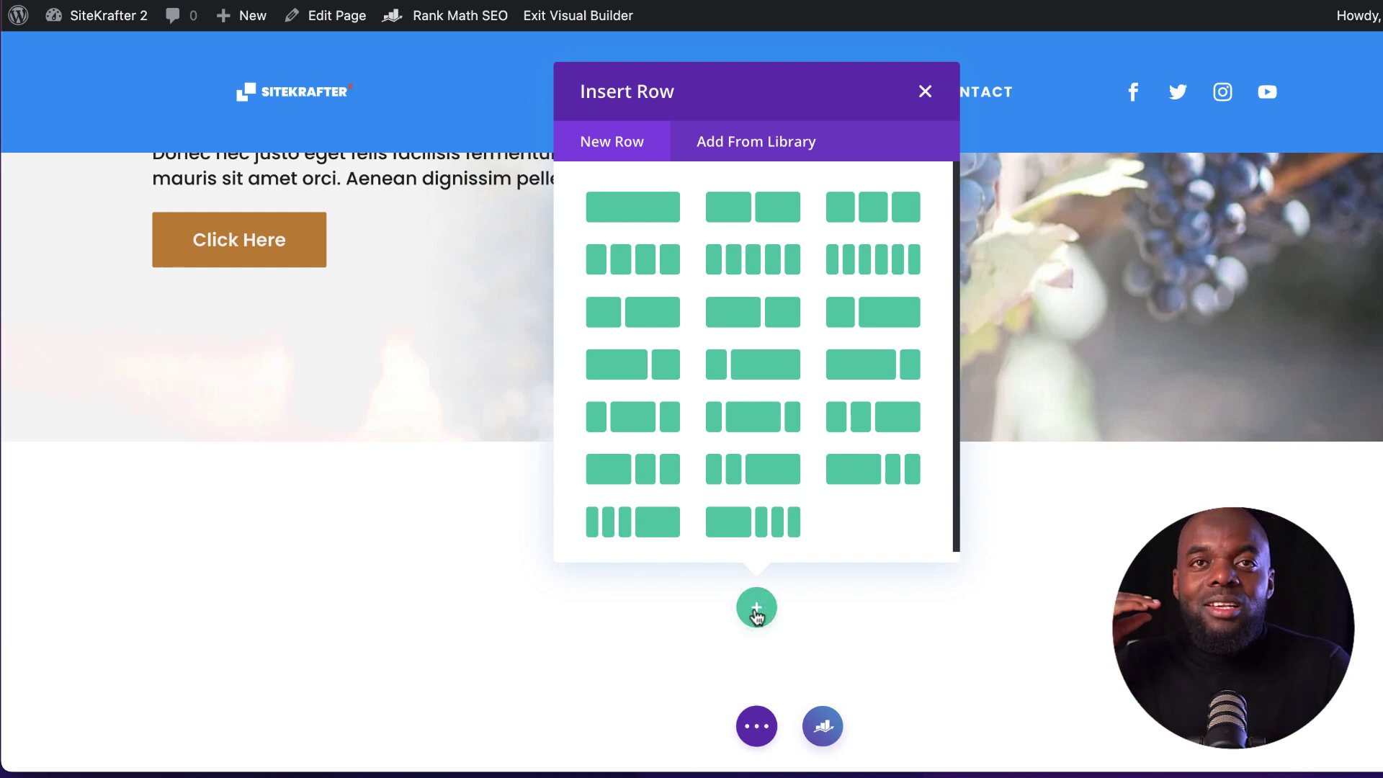
click(648, 208)
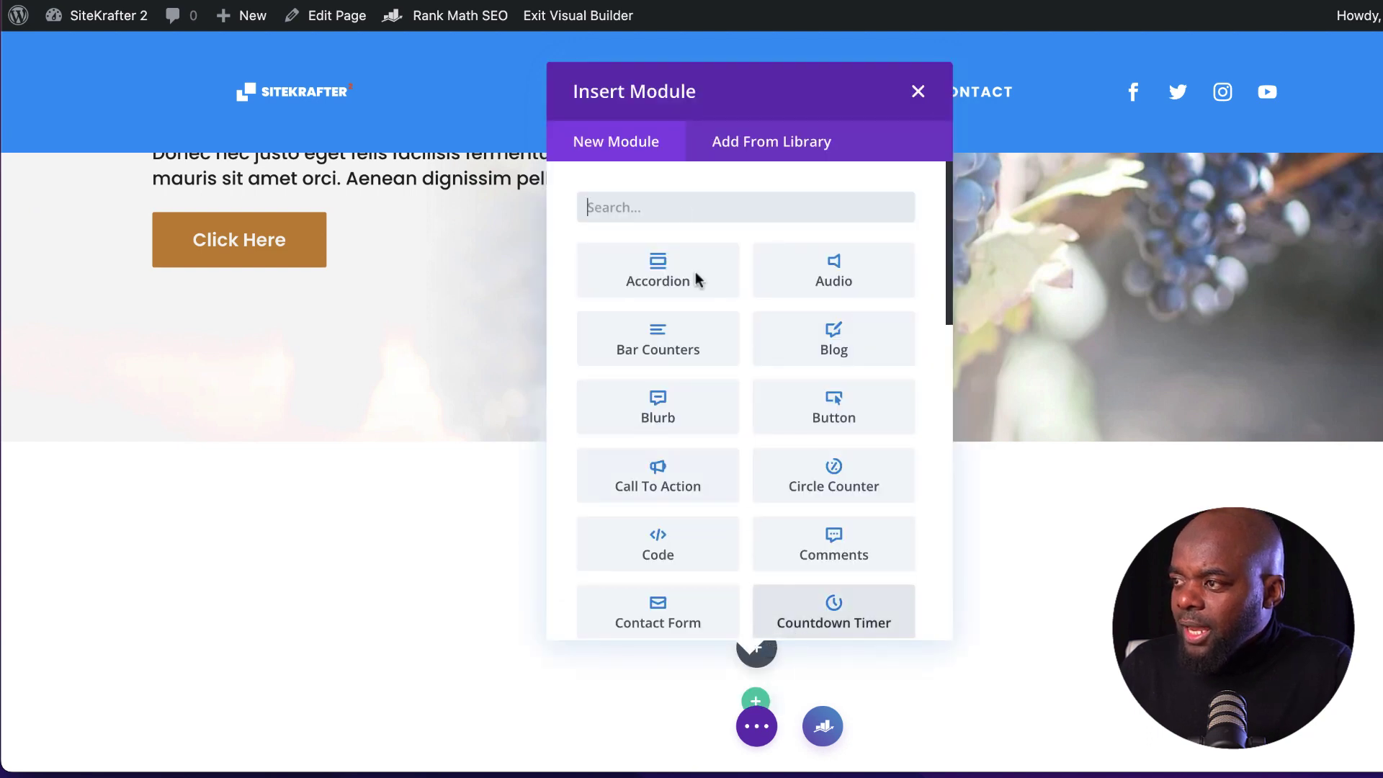
text(Text)
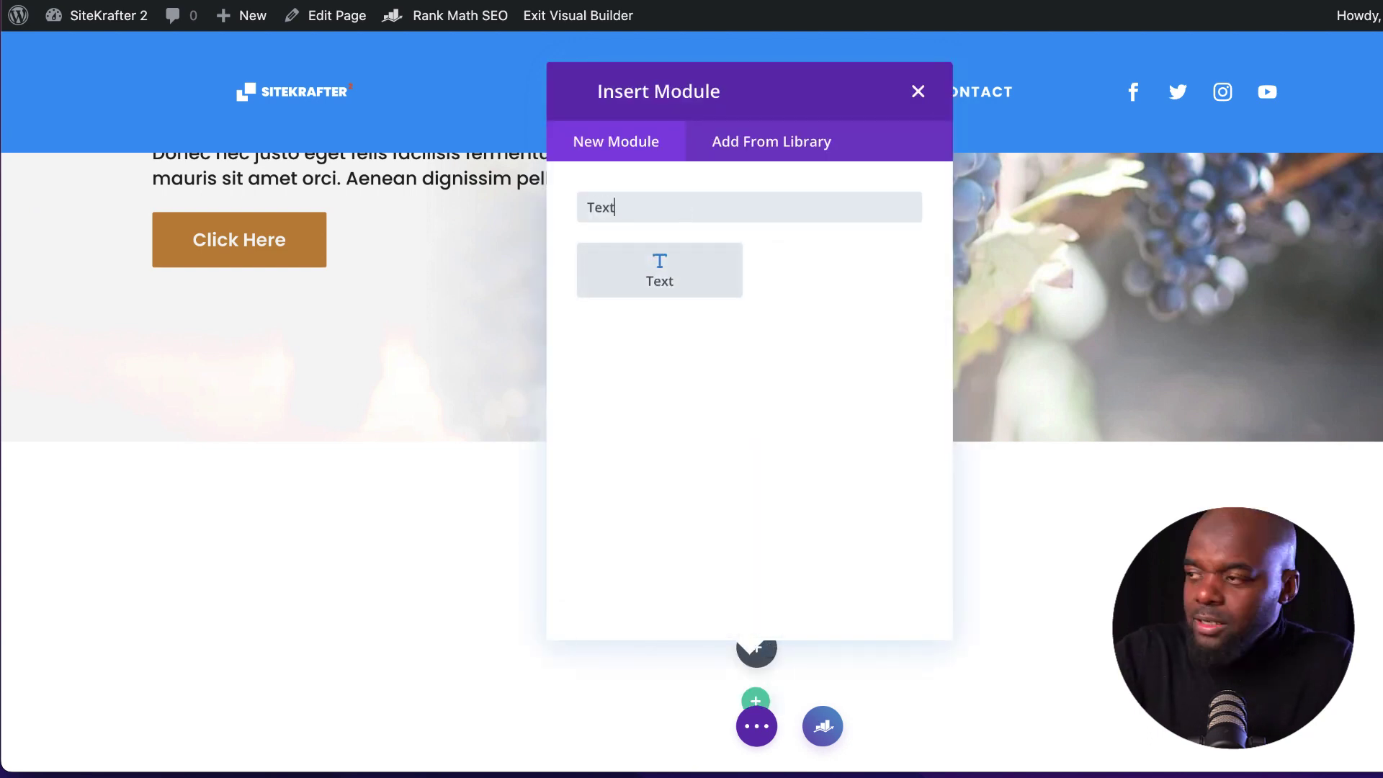
click(689, 281)
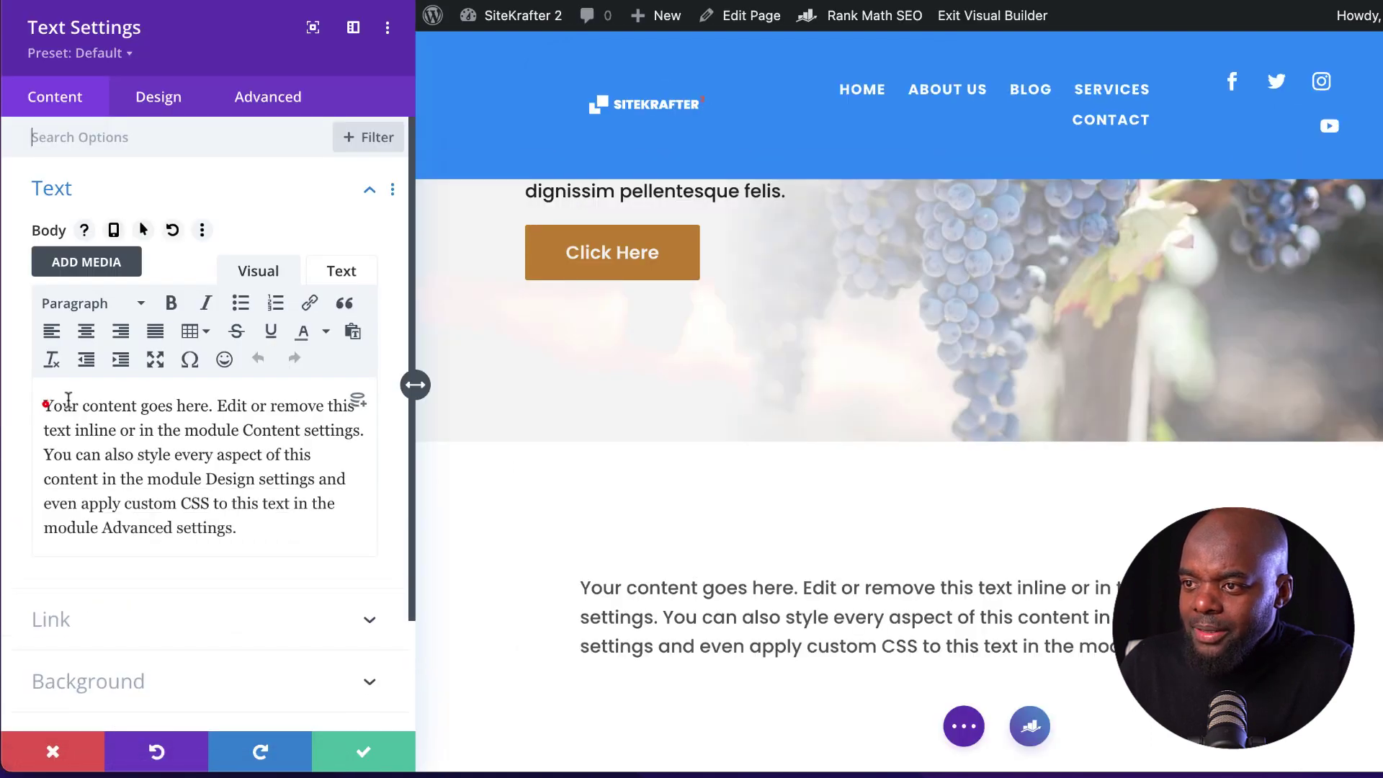
drag(46, 405, 265, 534)
text(Donec nec justo eget felis facilisis fermentum. Aliquam porttitor mauris sit amet orci. Aenean dignissim pellentesque felis.)
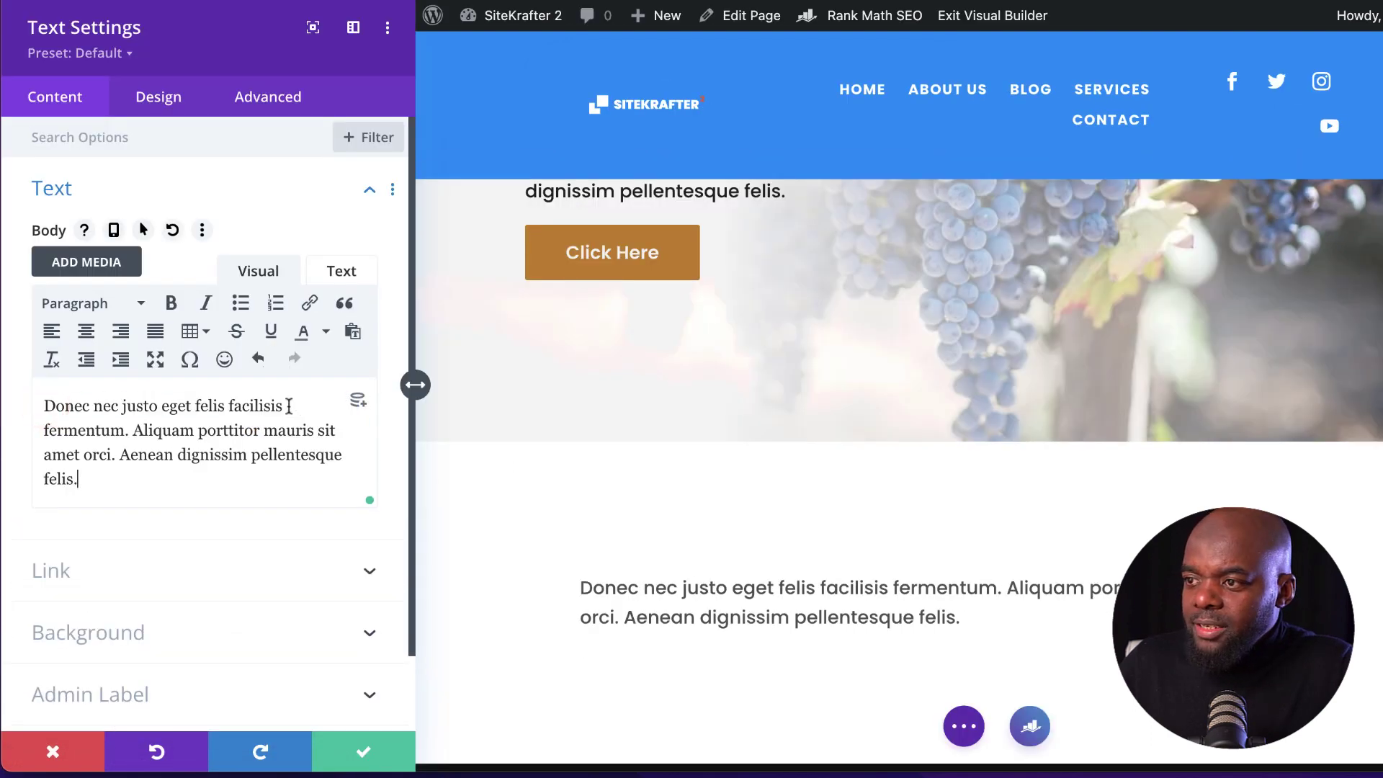
Step: Split the first line off from the rest of the text into its own paragraph
click(199, 404)
key(shift+Home)
click(195, 403)
key(Return)
text(E)
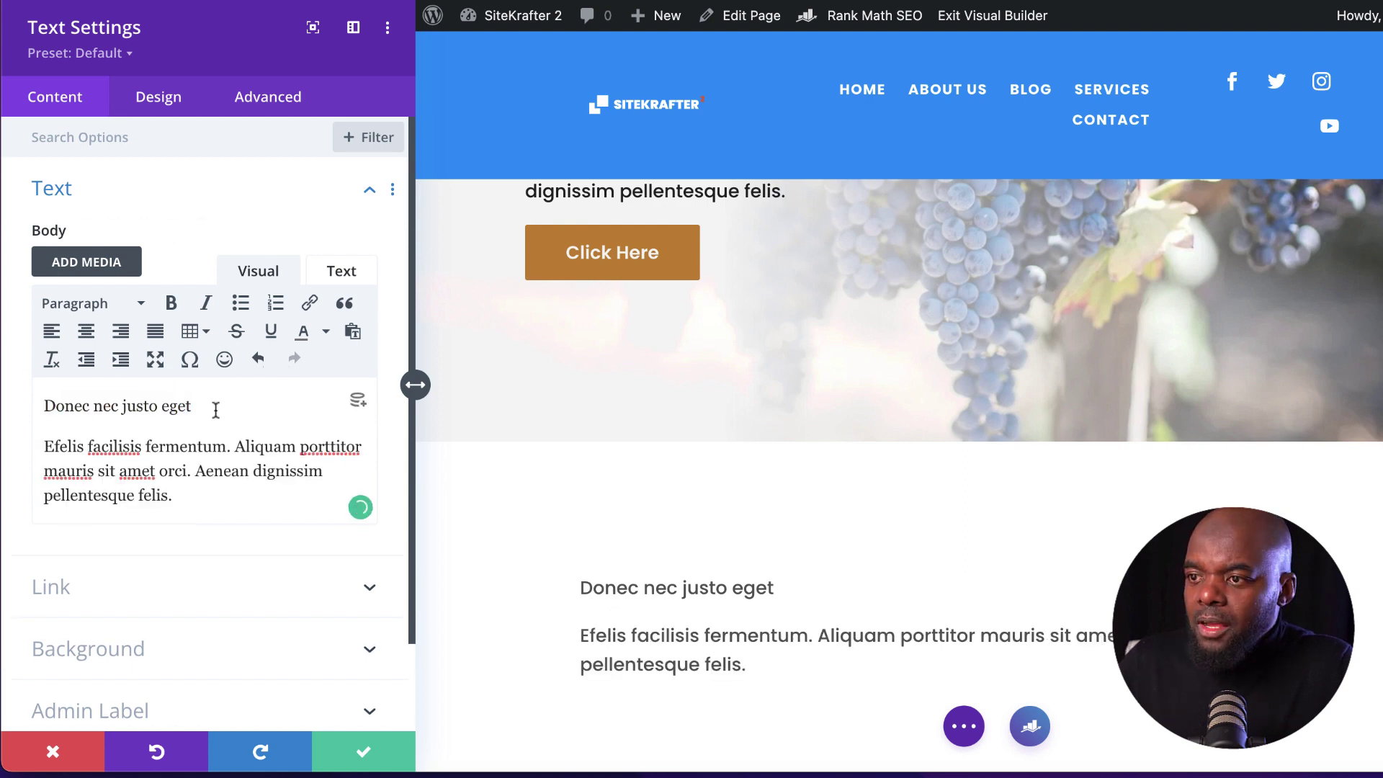
Step: Make the 'Donec nec justo eget' line a Heading 3 with the Section Titles #1 preset
drag(215, 408, 28, 400)
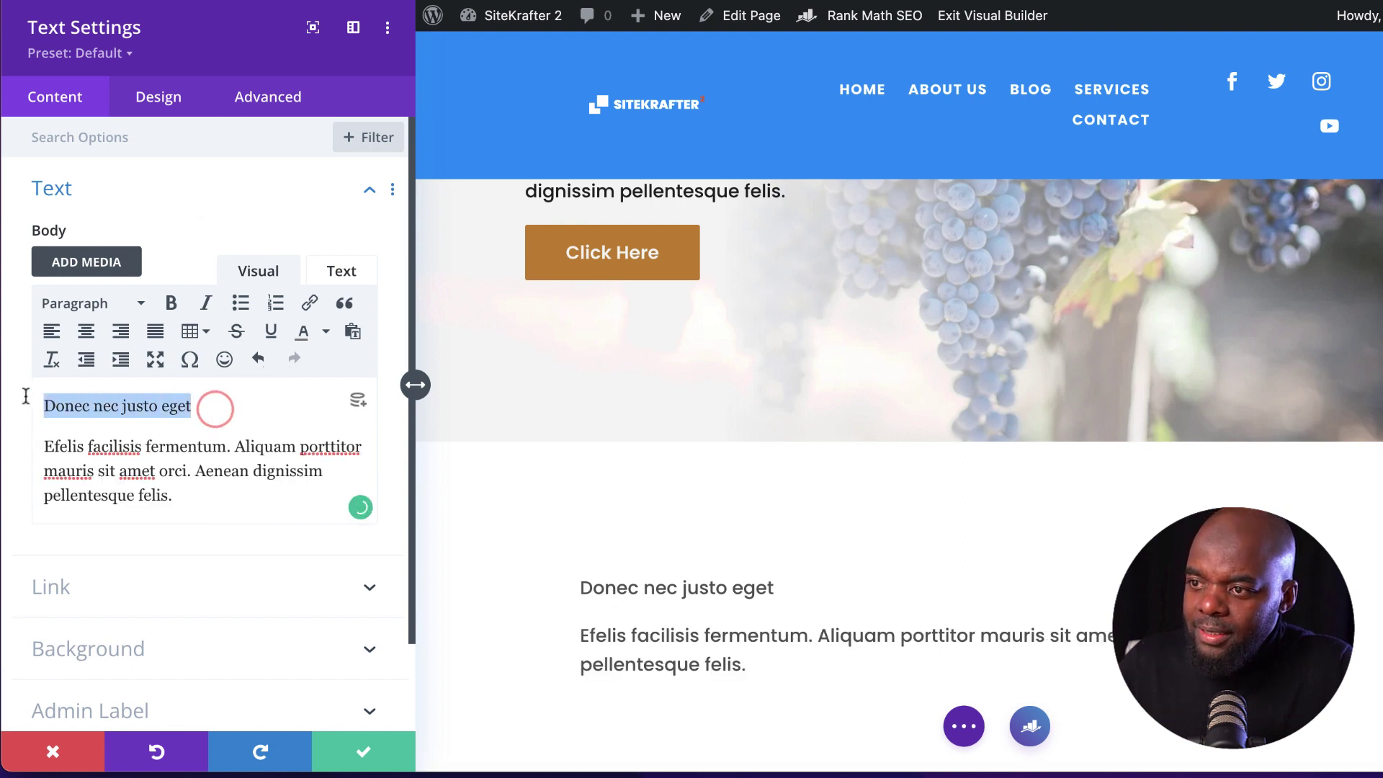
click(116, 308)
click(143, 462)
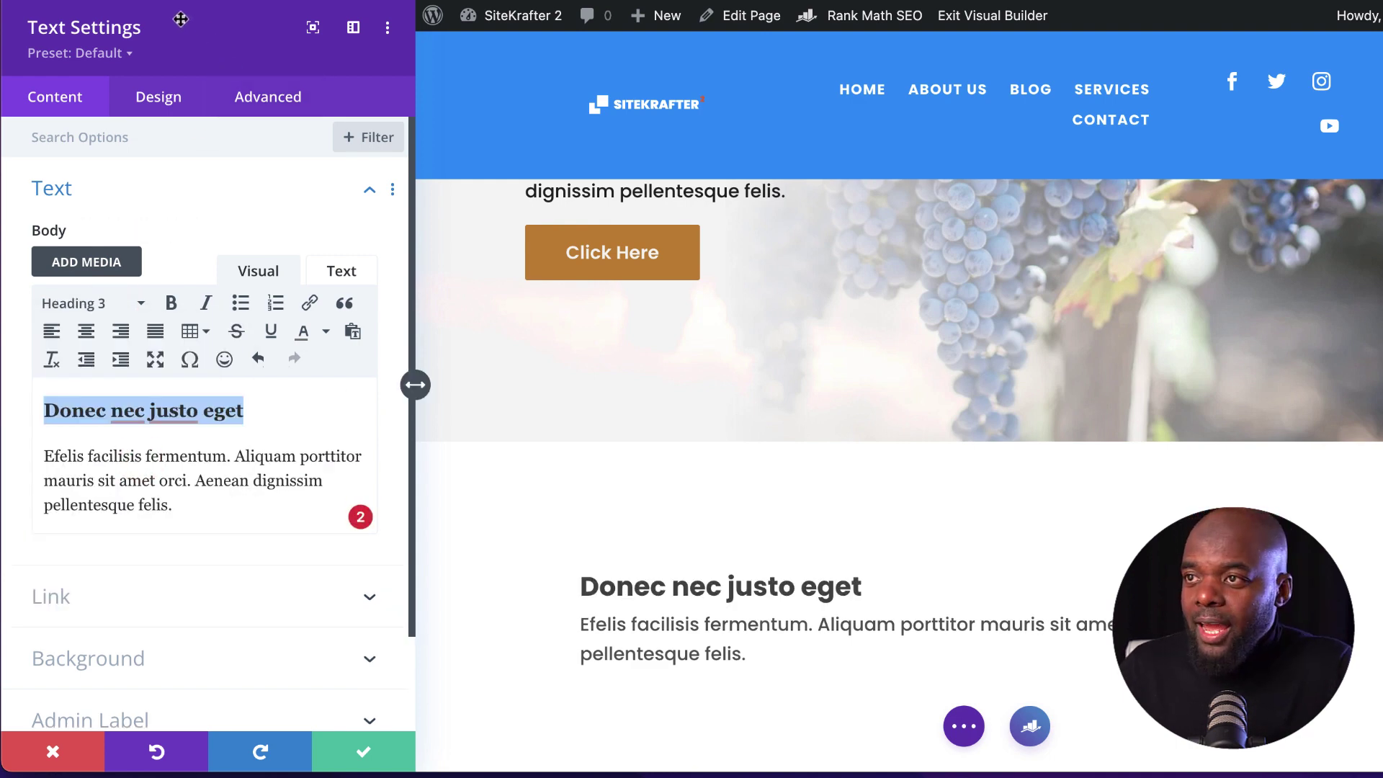
click(129, 57)
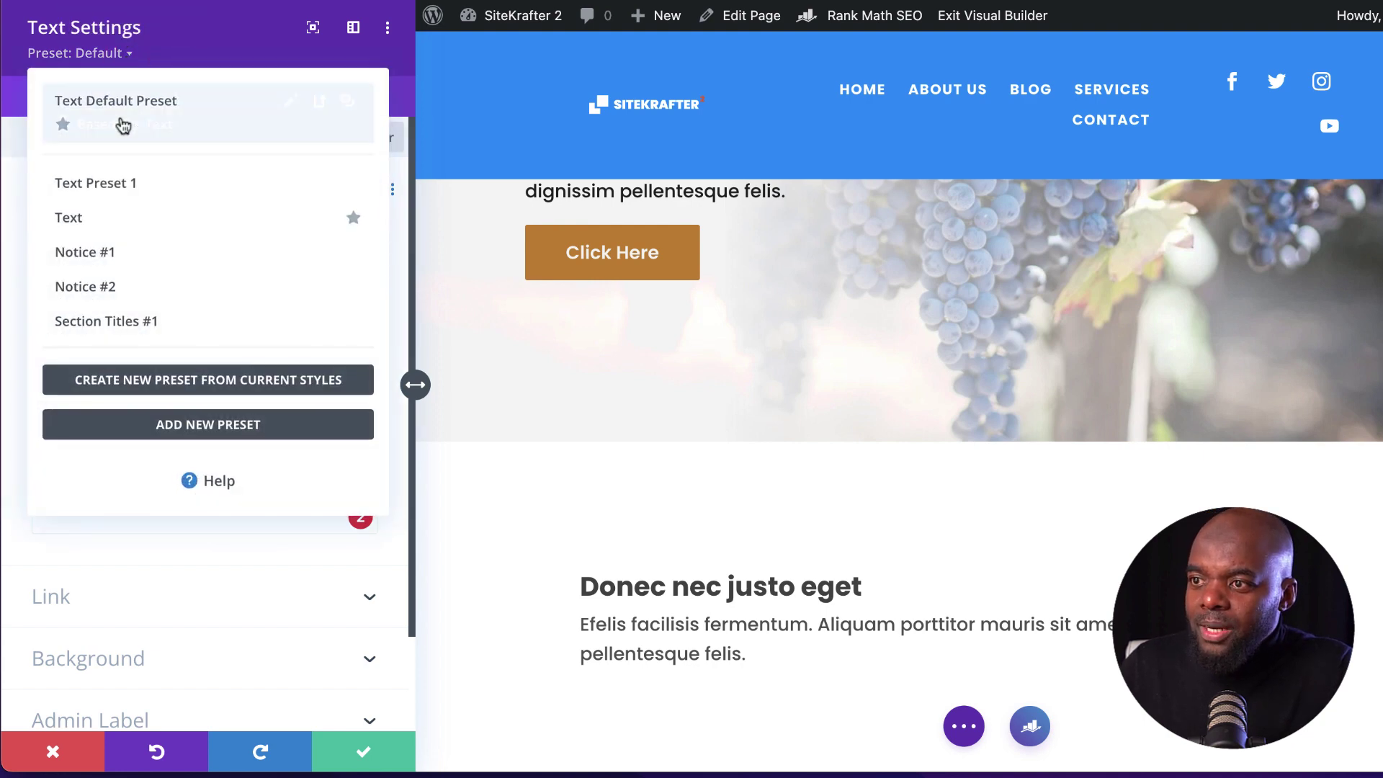
click(79, 326)
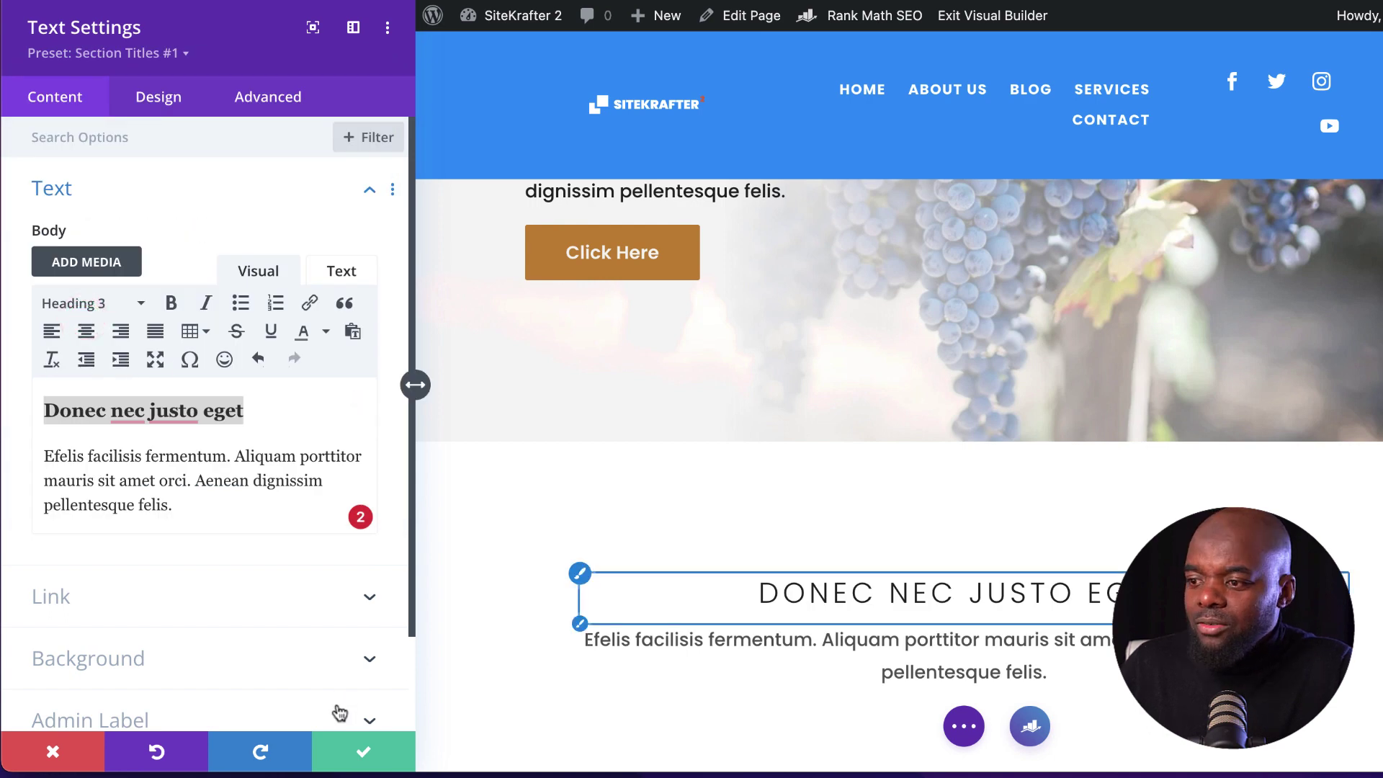
Step: Save the text module and add a single-column row below the section title
click(363, 752)
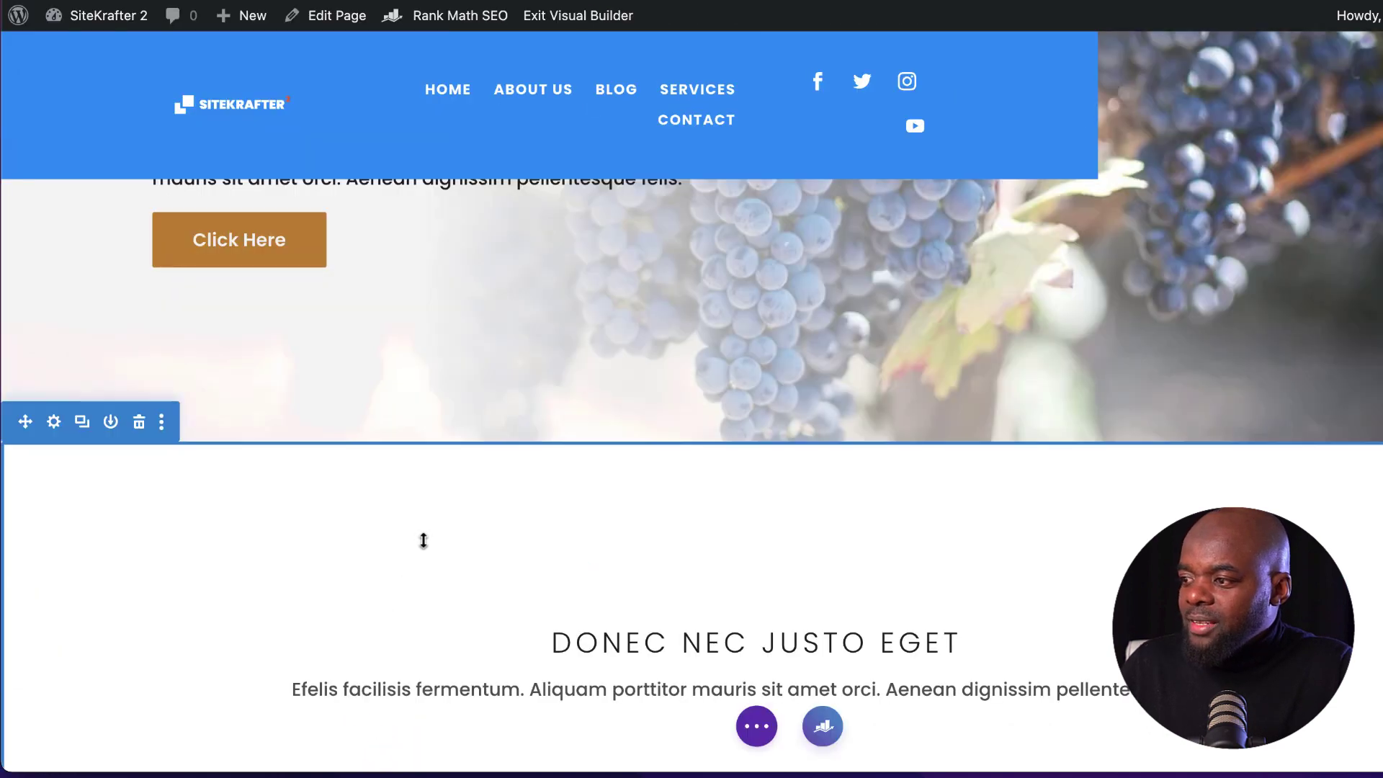
scroll(424, 540, down, 5)
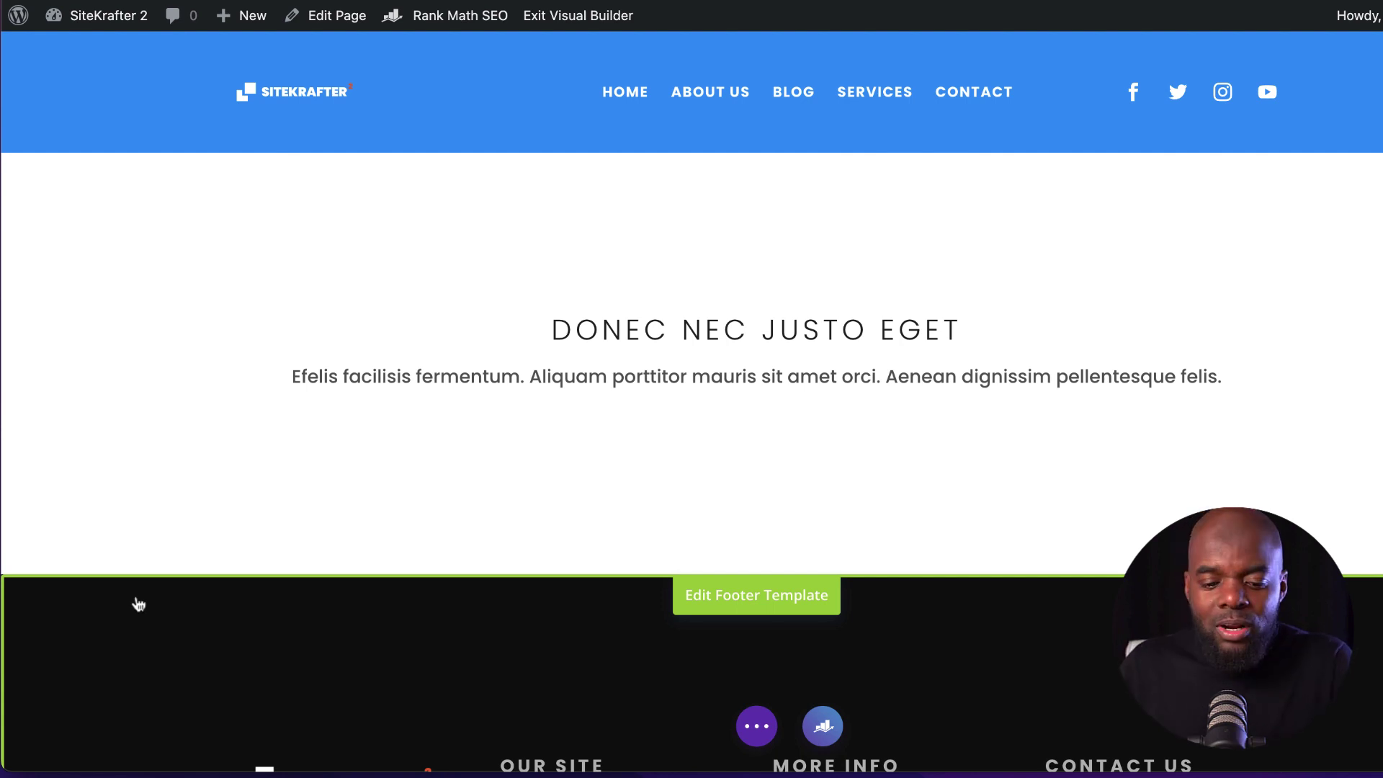
scroll(806, 382, down, 1)
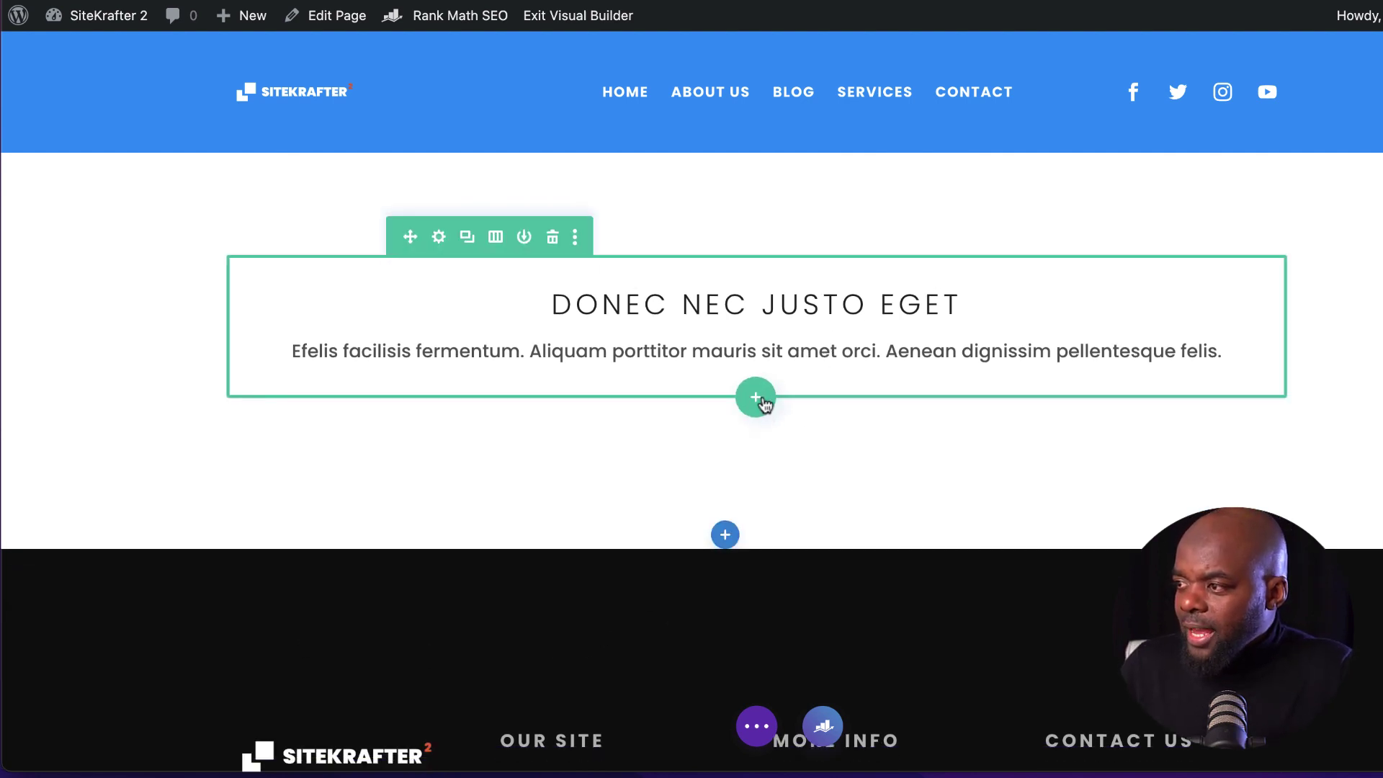
click(756, 398)
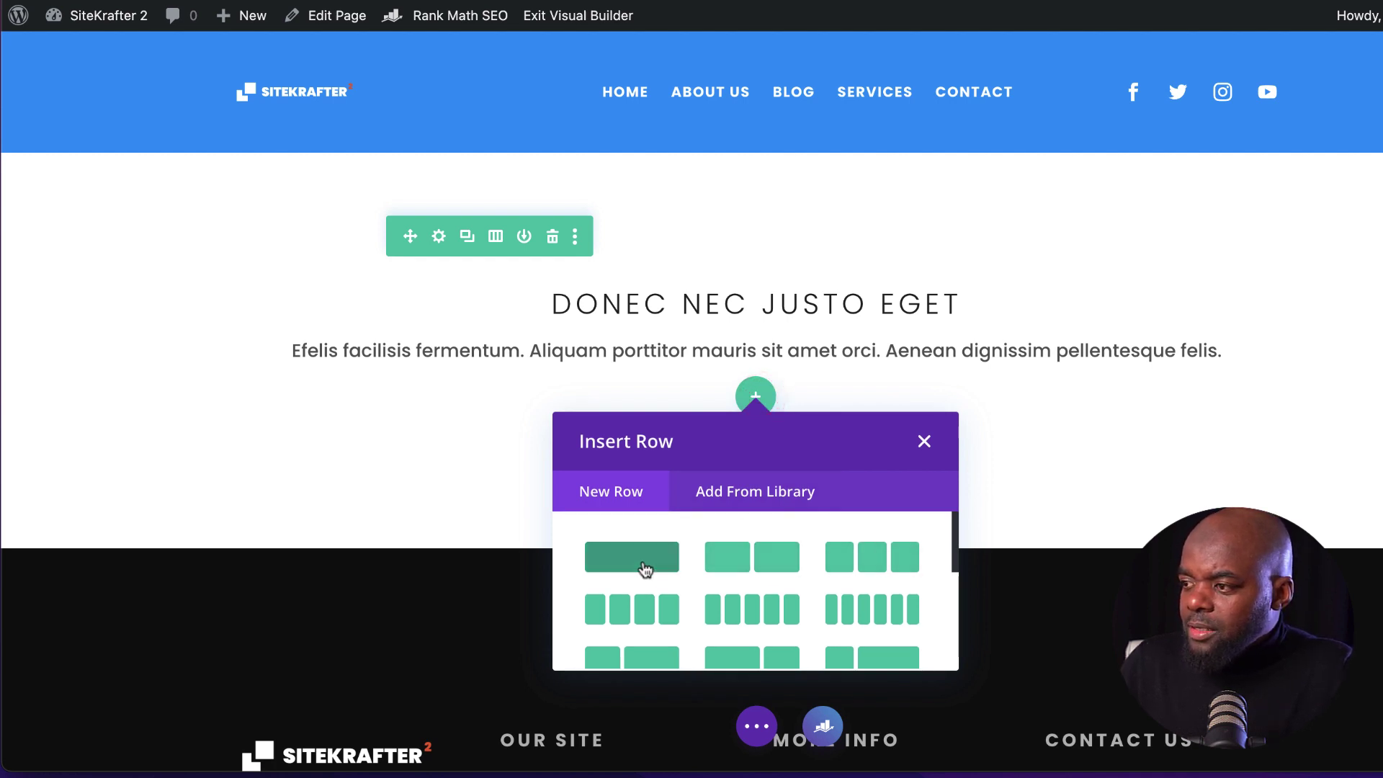
click(644, 569)
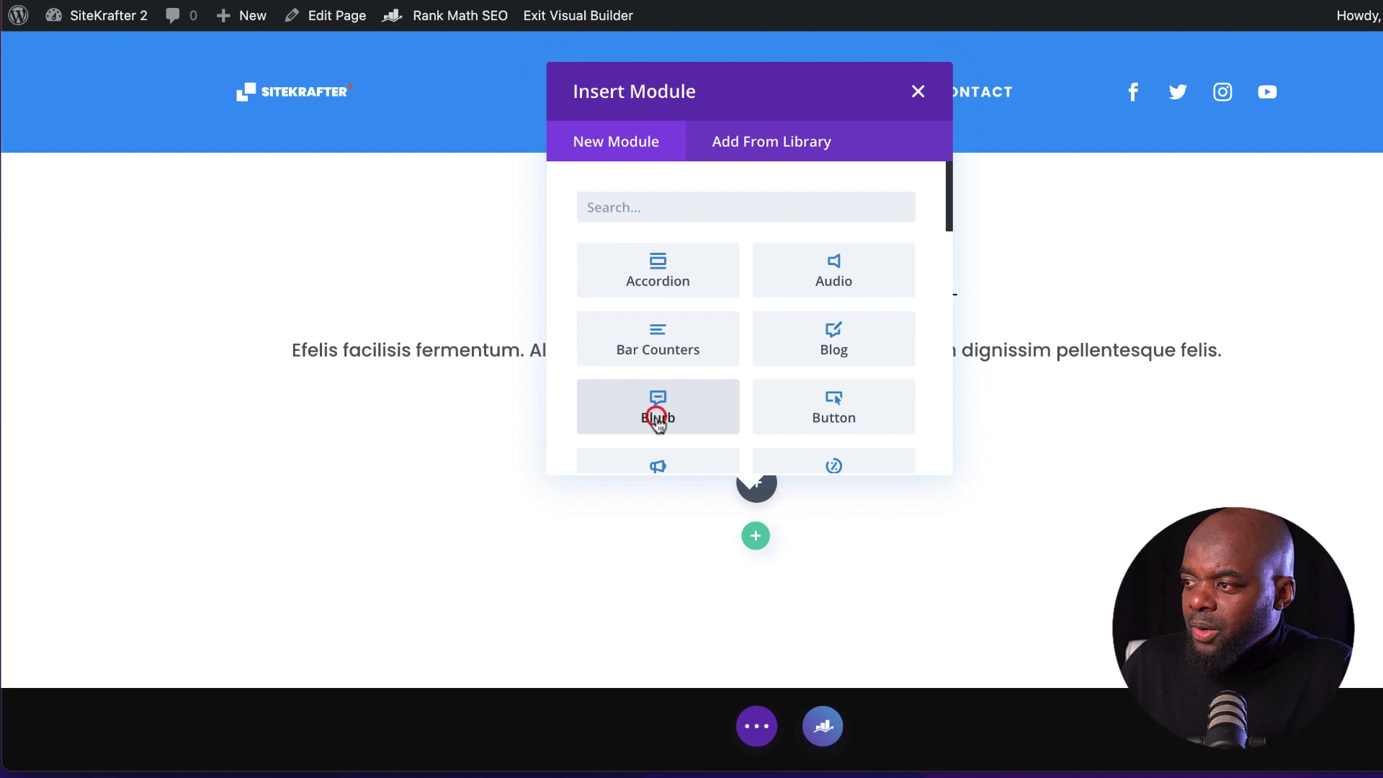
Step: Add a Blurb module to the new row and apply the Blurb #Minimal preset
click(657, 421)
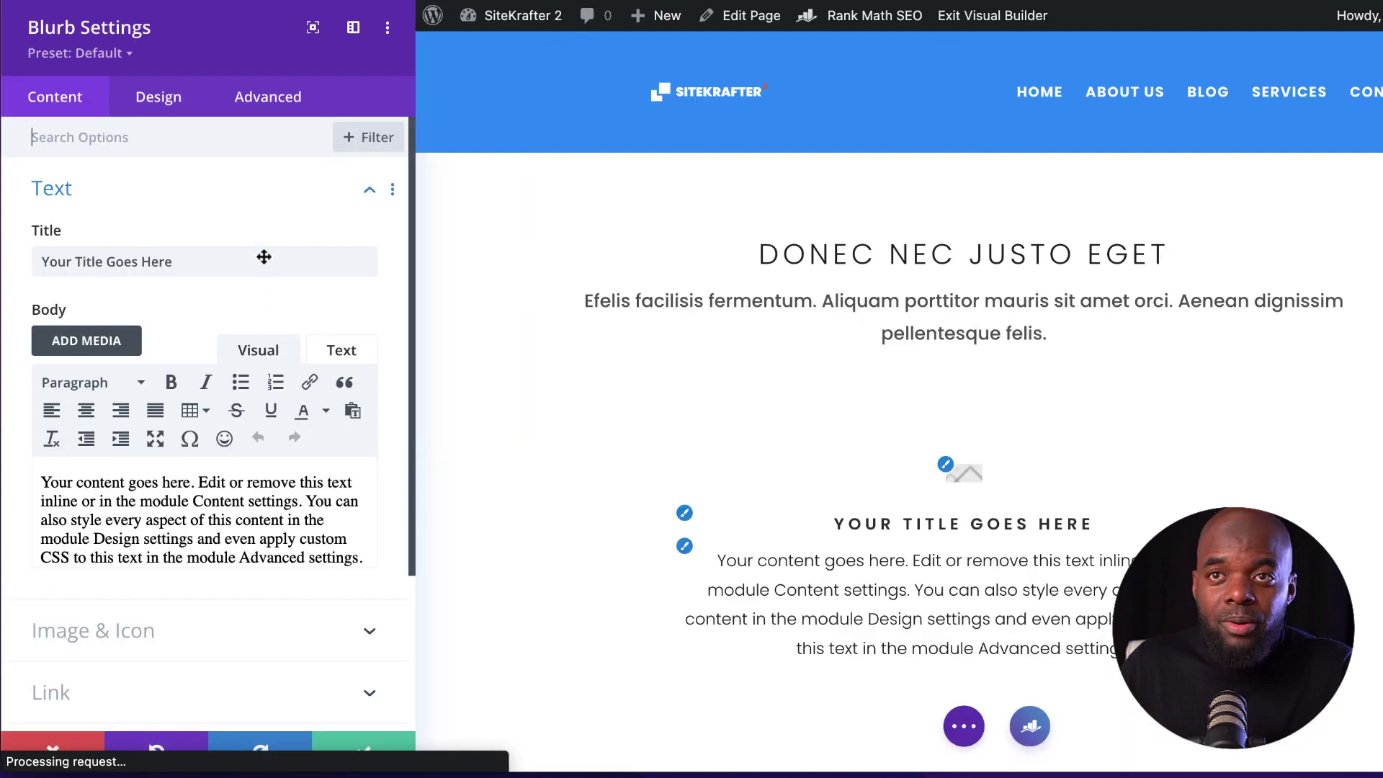
click(107, 58)
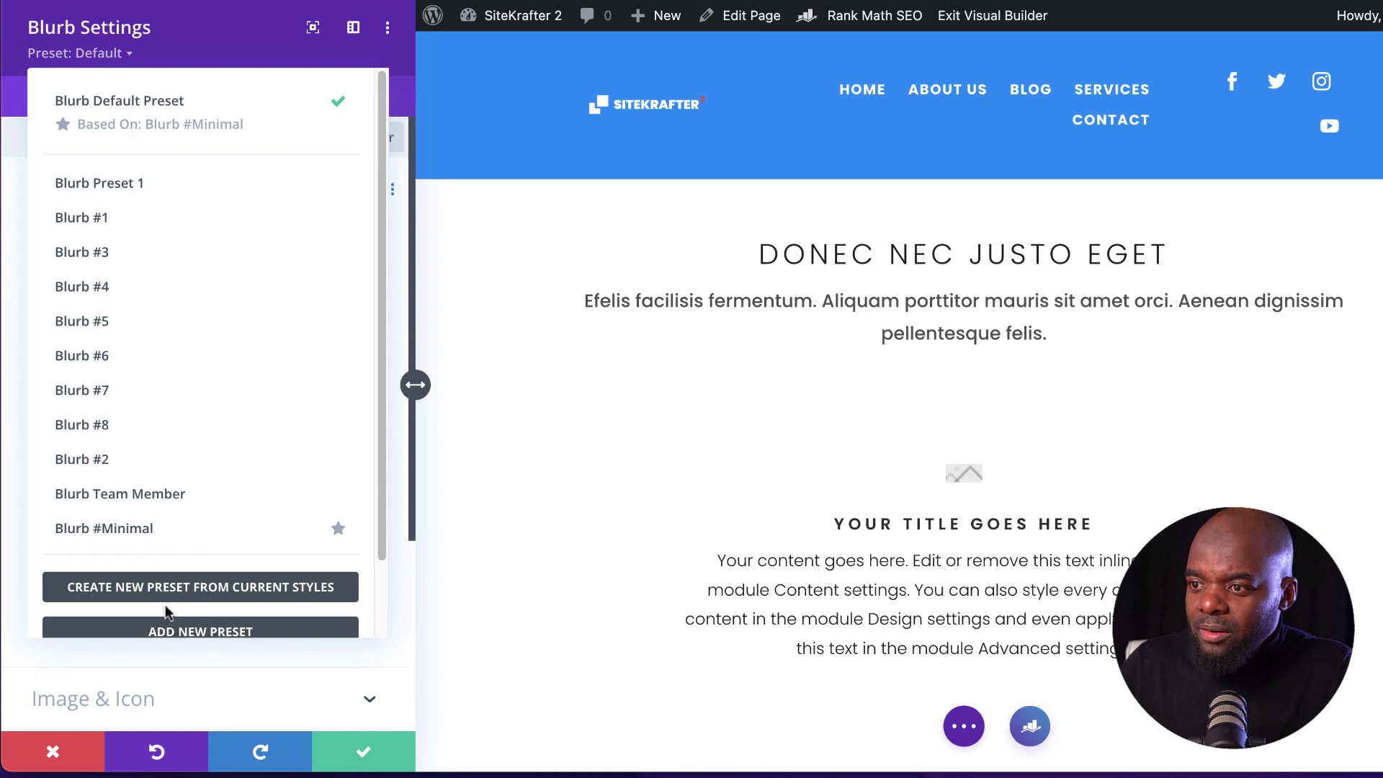
click(160, 530)
scroll(196, 514, down, 5)
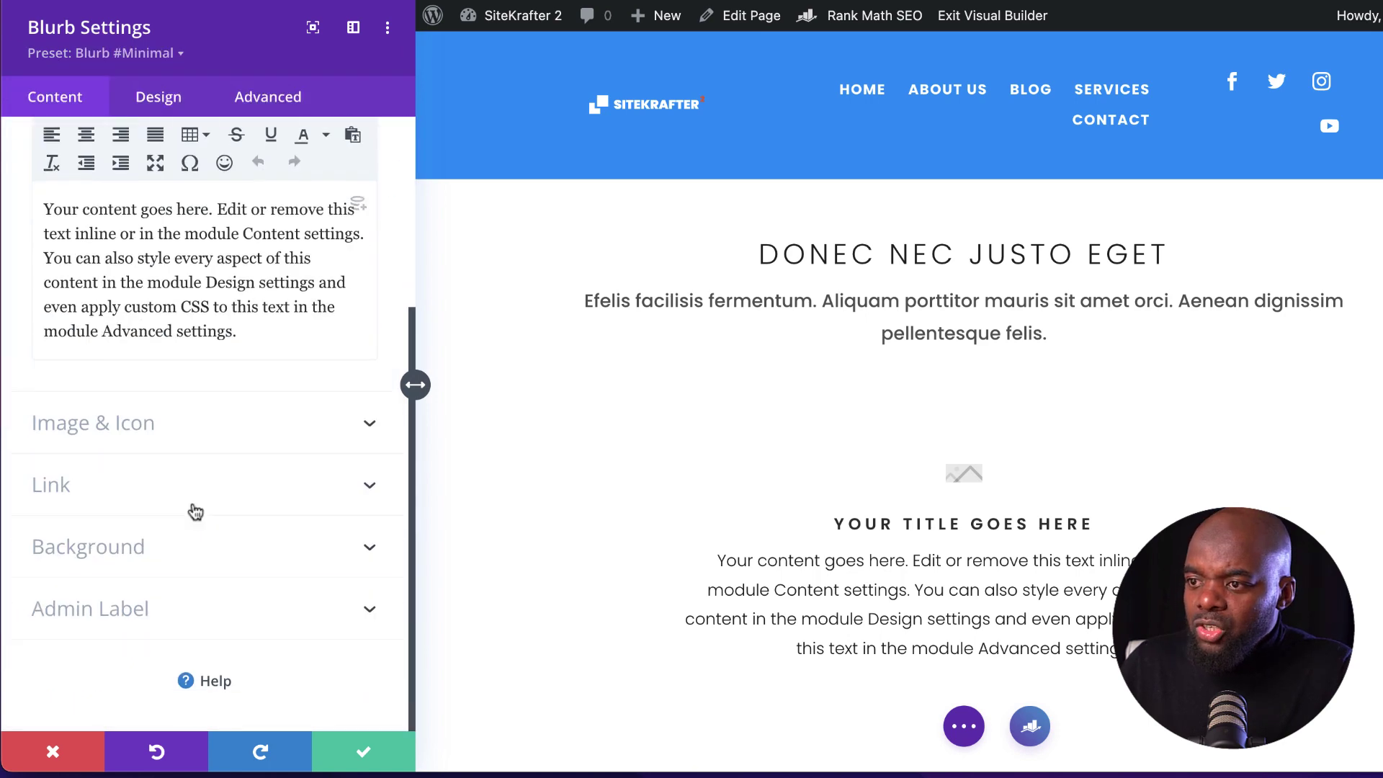
Step: Switch the blurb to an icon and choose the Font Awesome balance-scale icon
click(140, 425)
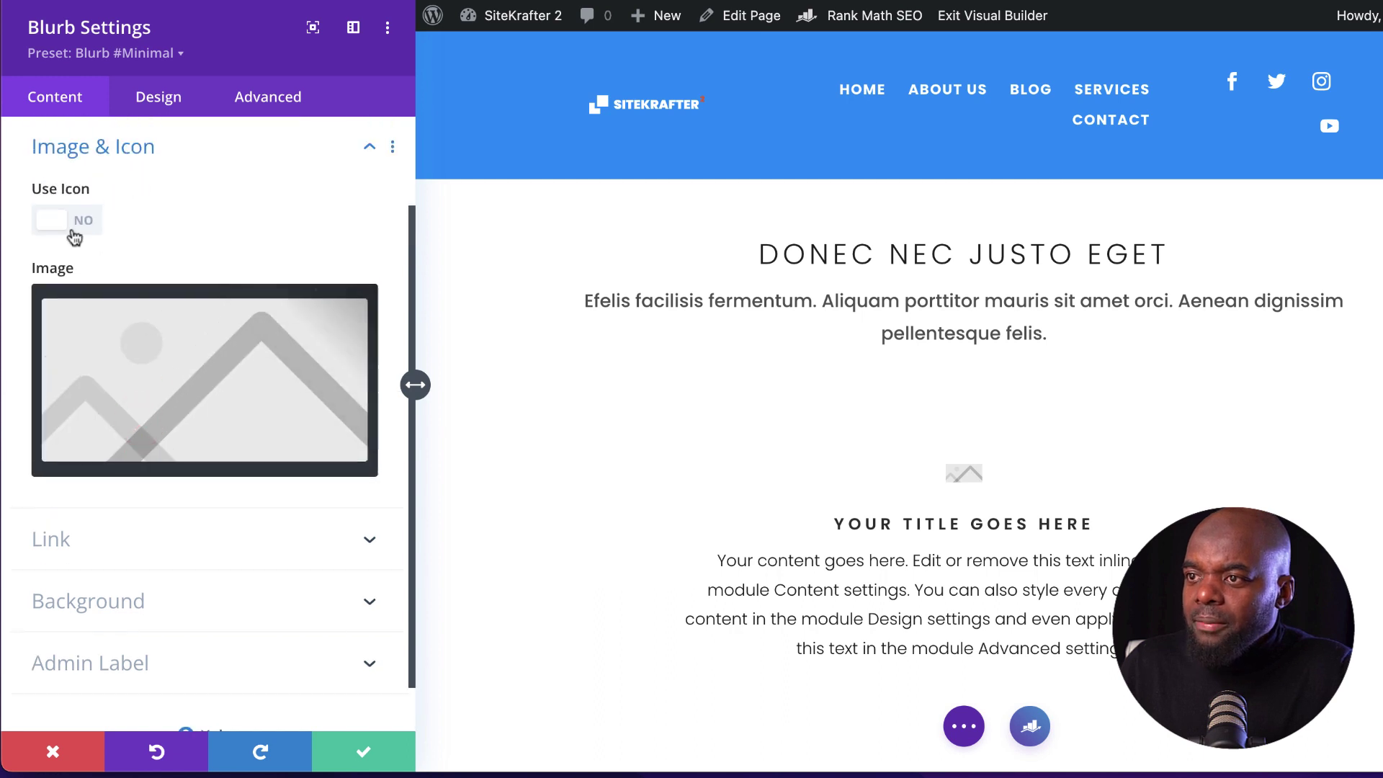
click(83, 223)
click(346, 305)
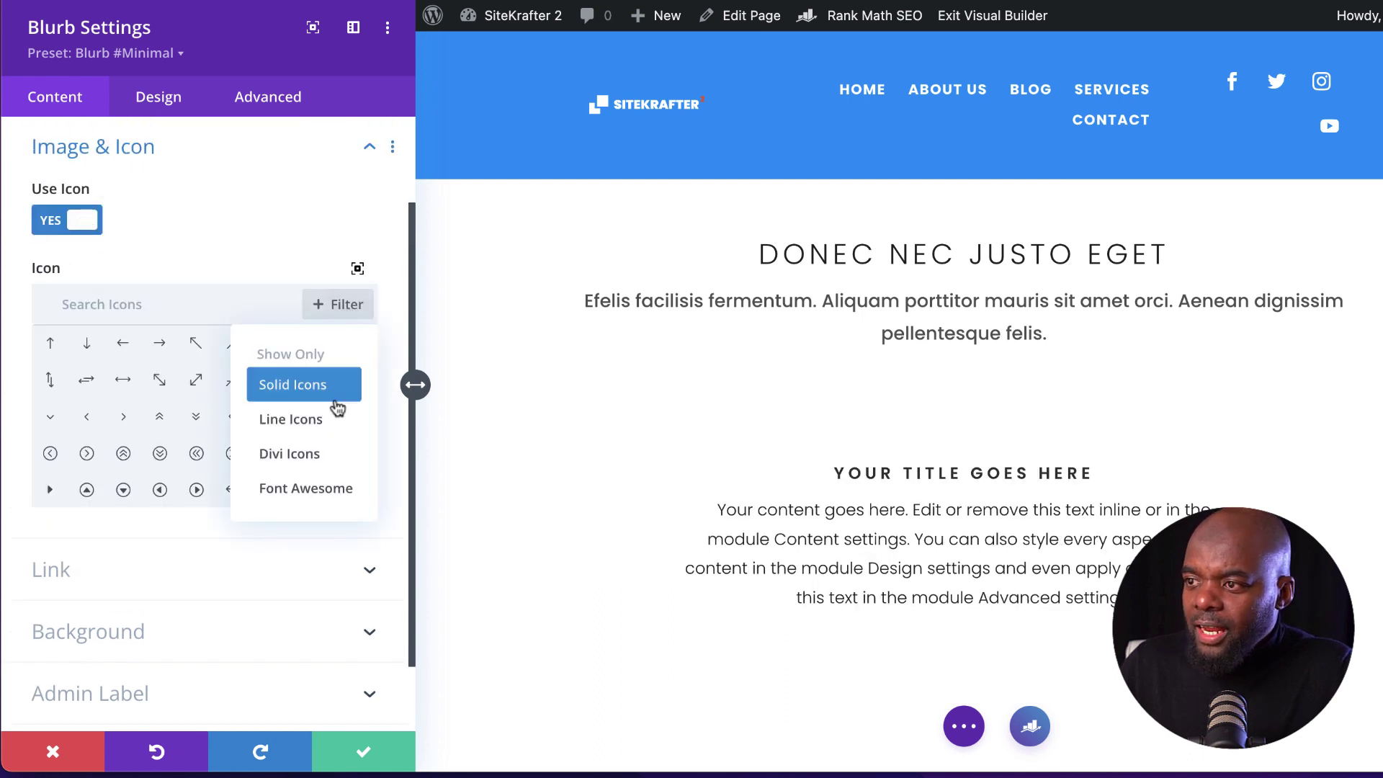
click(322, 492)
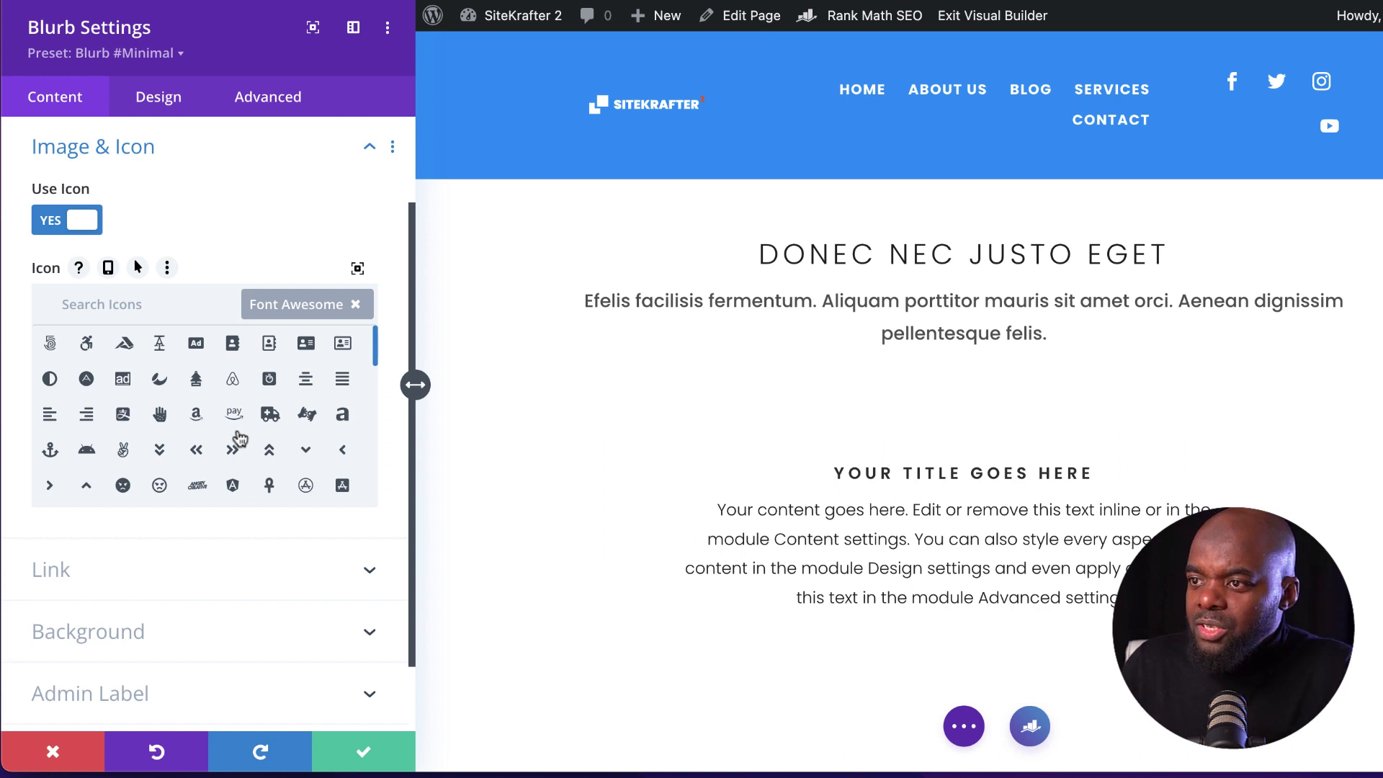
scroll(240, 437, down, 5)
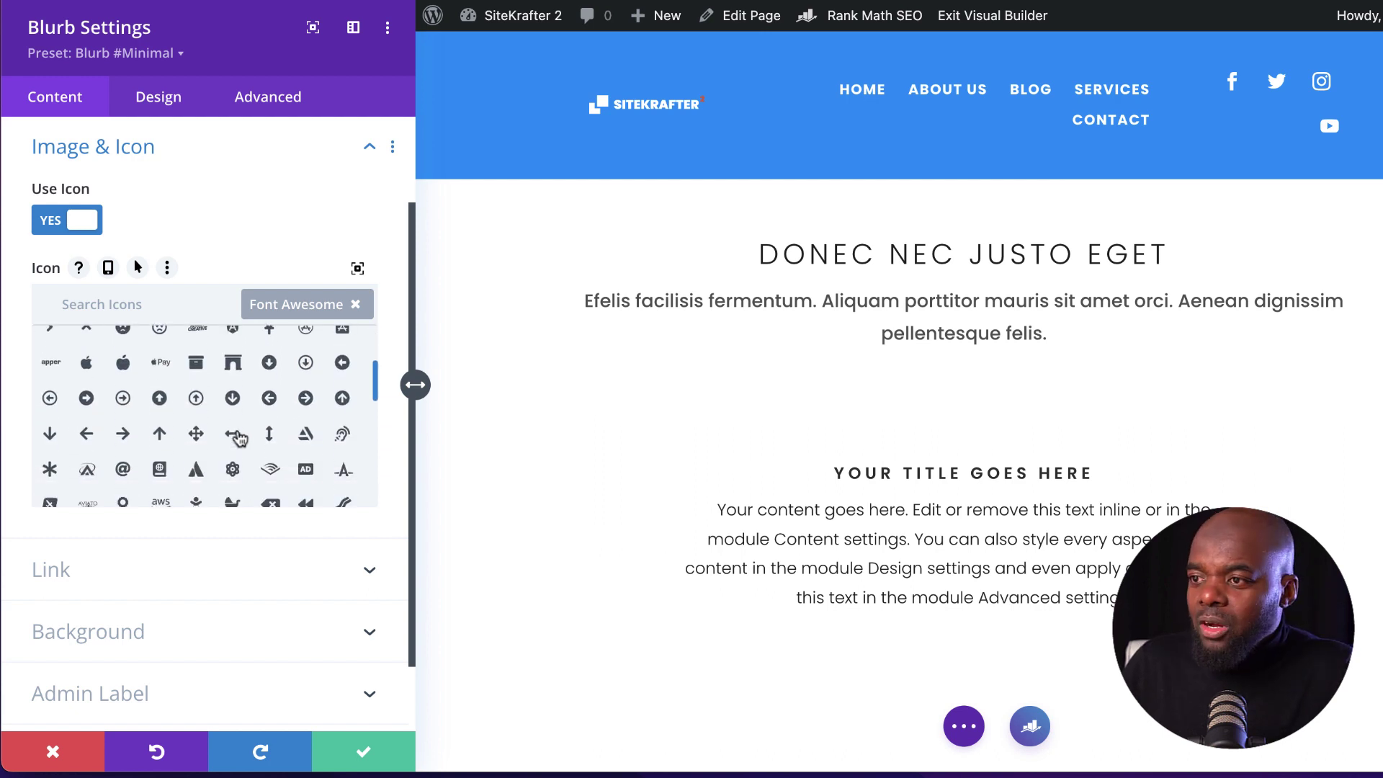
scroll(239, 437, down, 5)
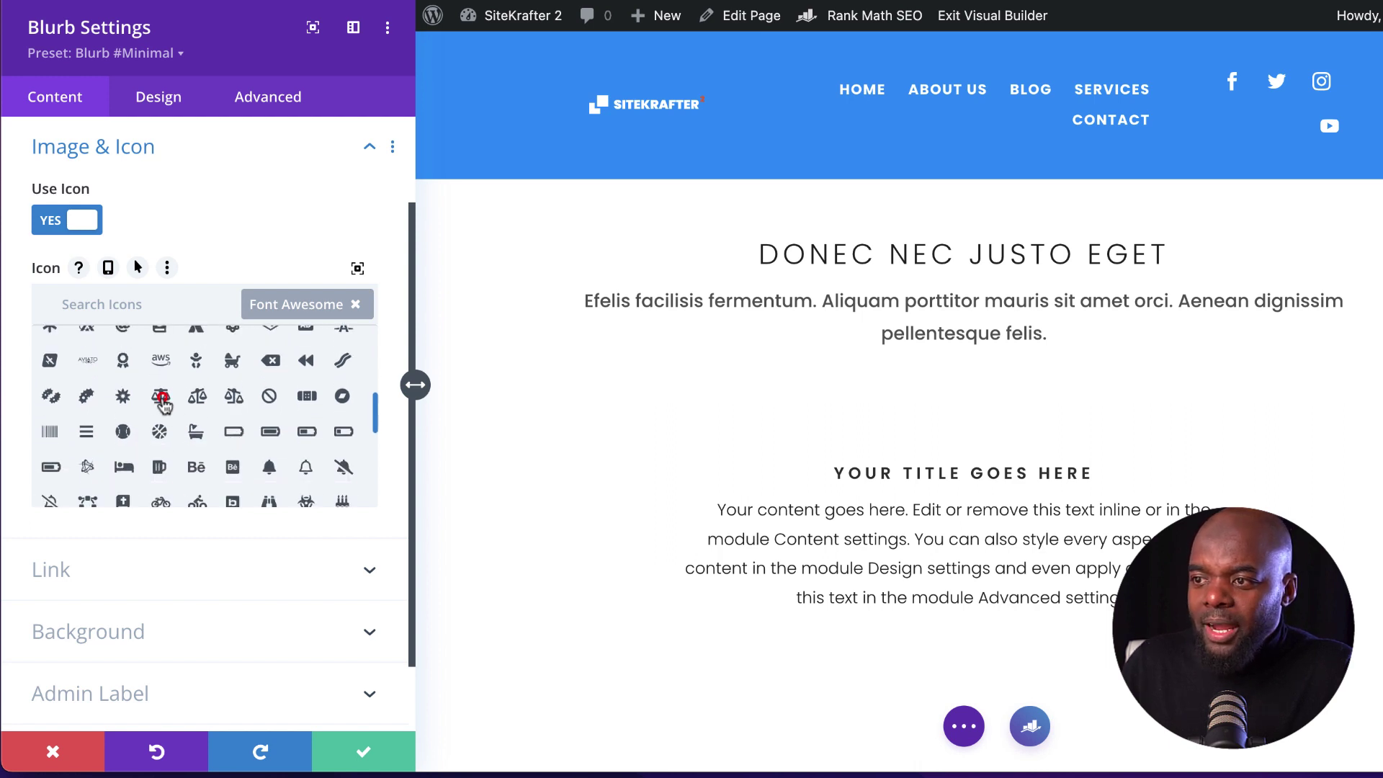
click(162, 397)
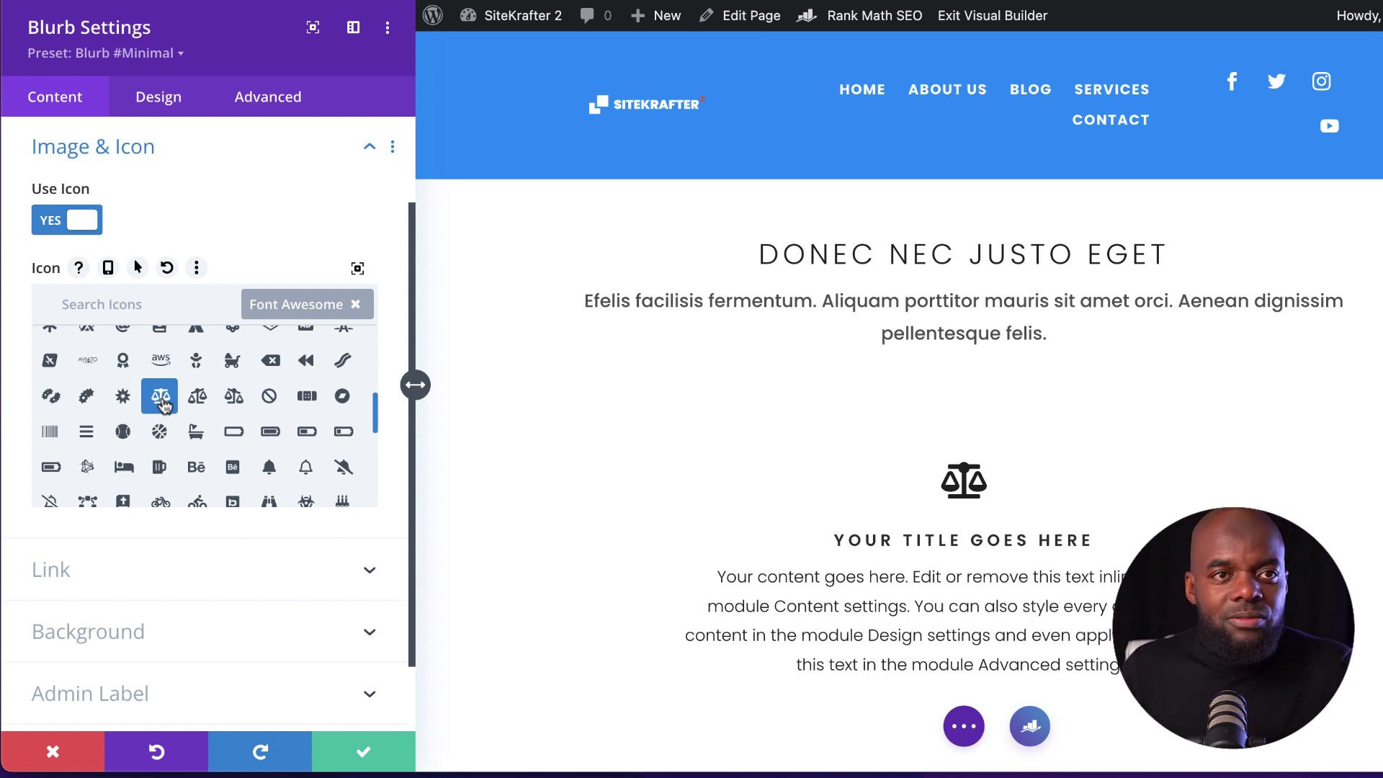
scroll(220, 433, up, 6)
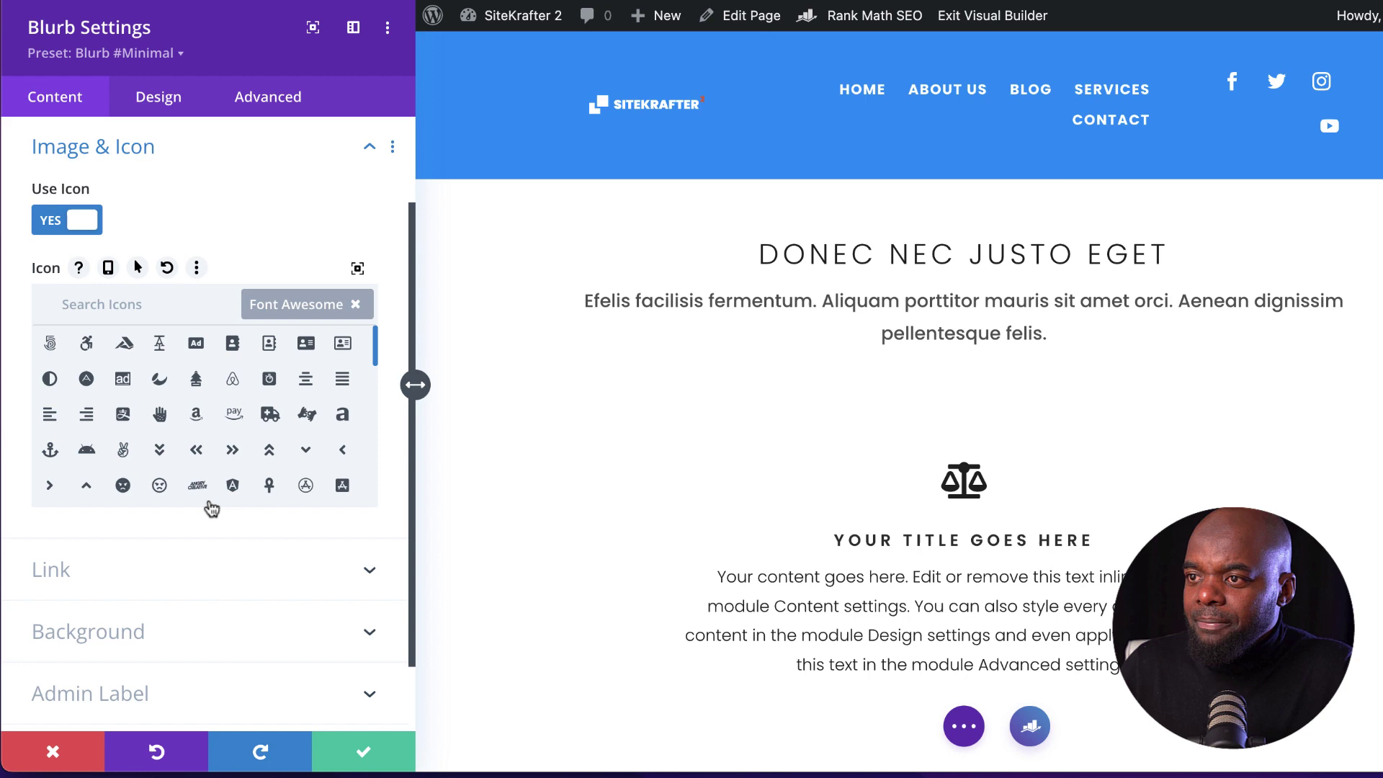
click(78, 192)
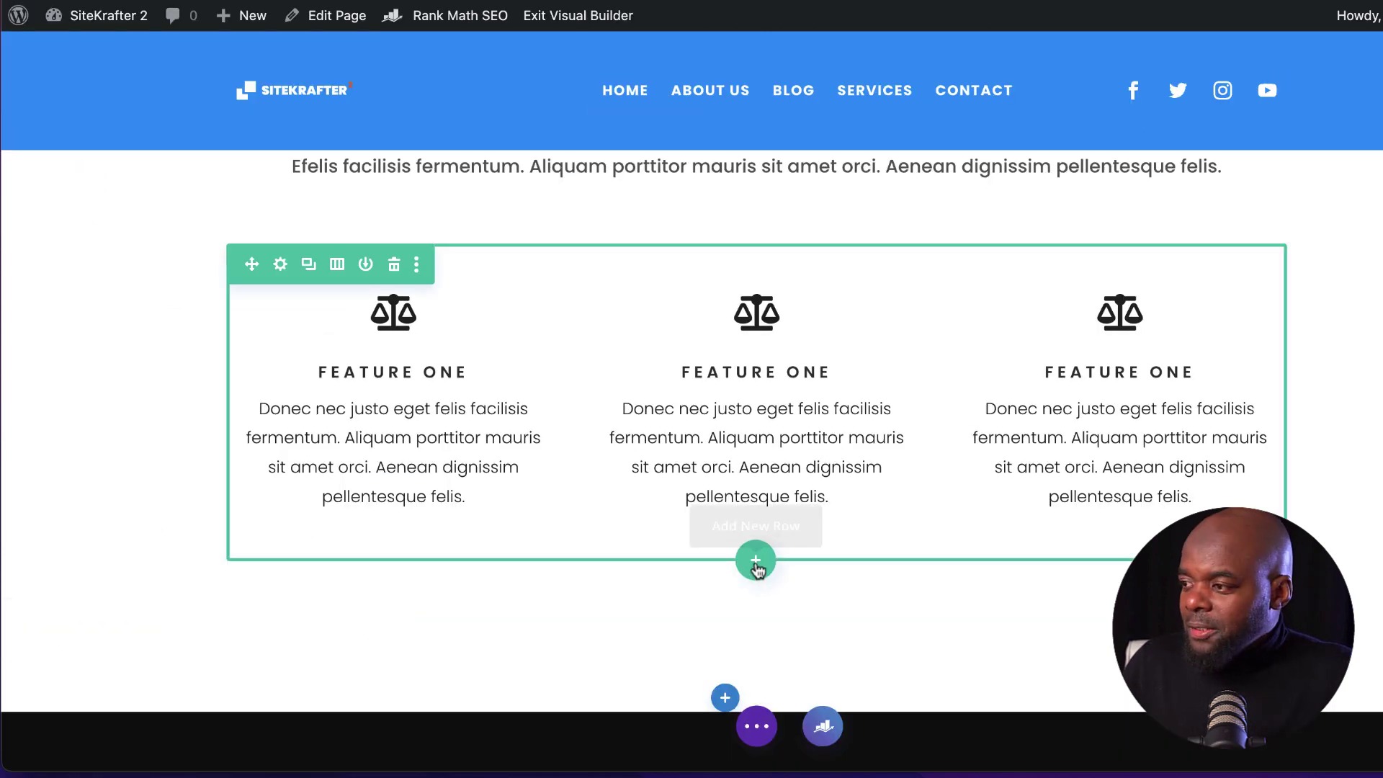
Step: Add a three-column row below the feature row with a Blurb styled by preset Blurb #7
click(756, 561)
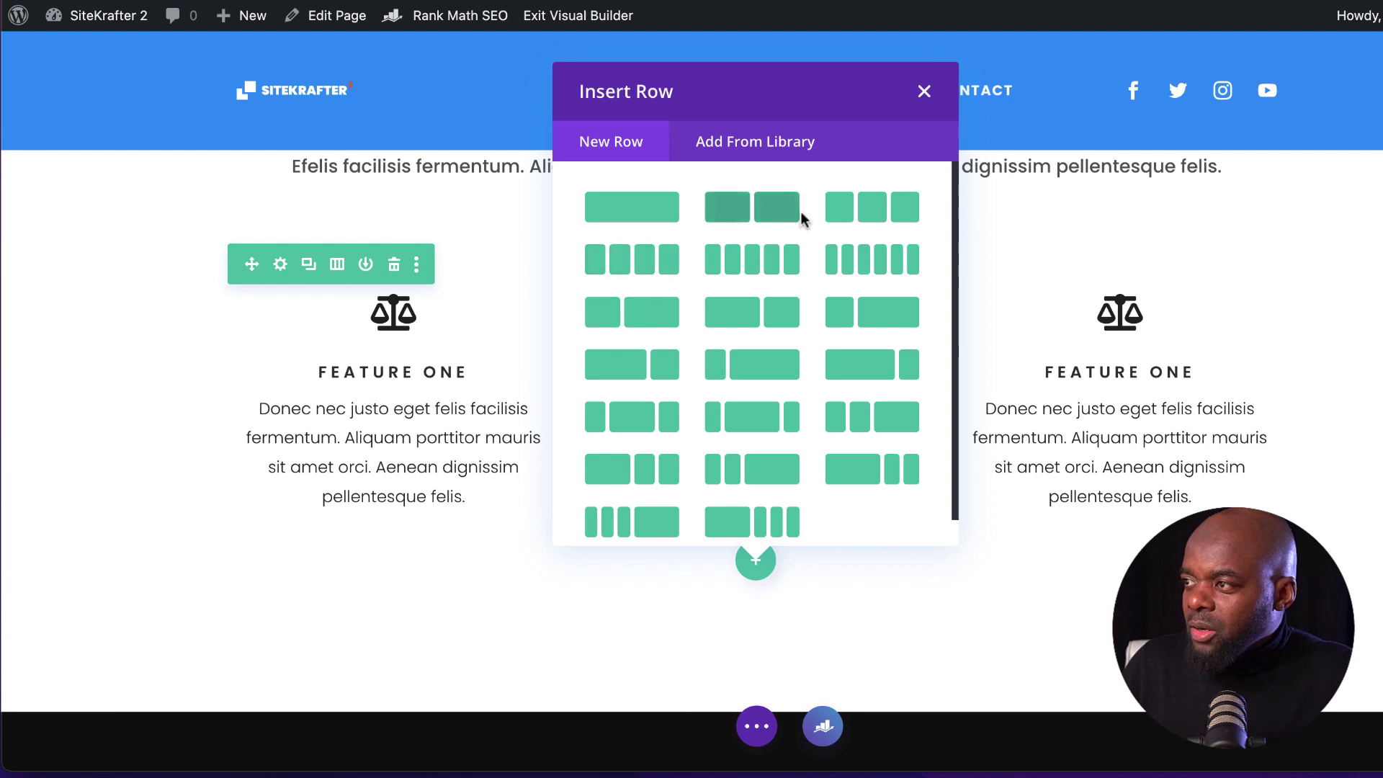
click(871, 211)
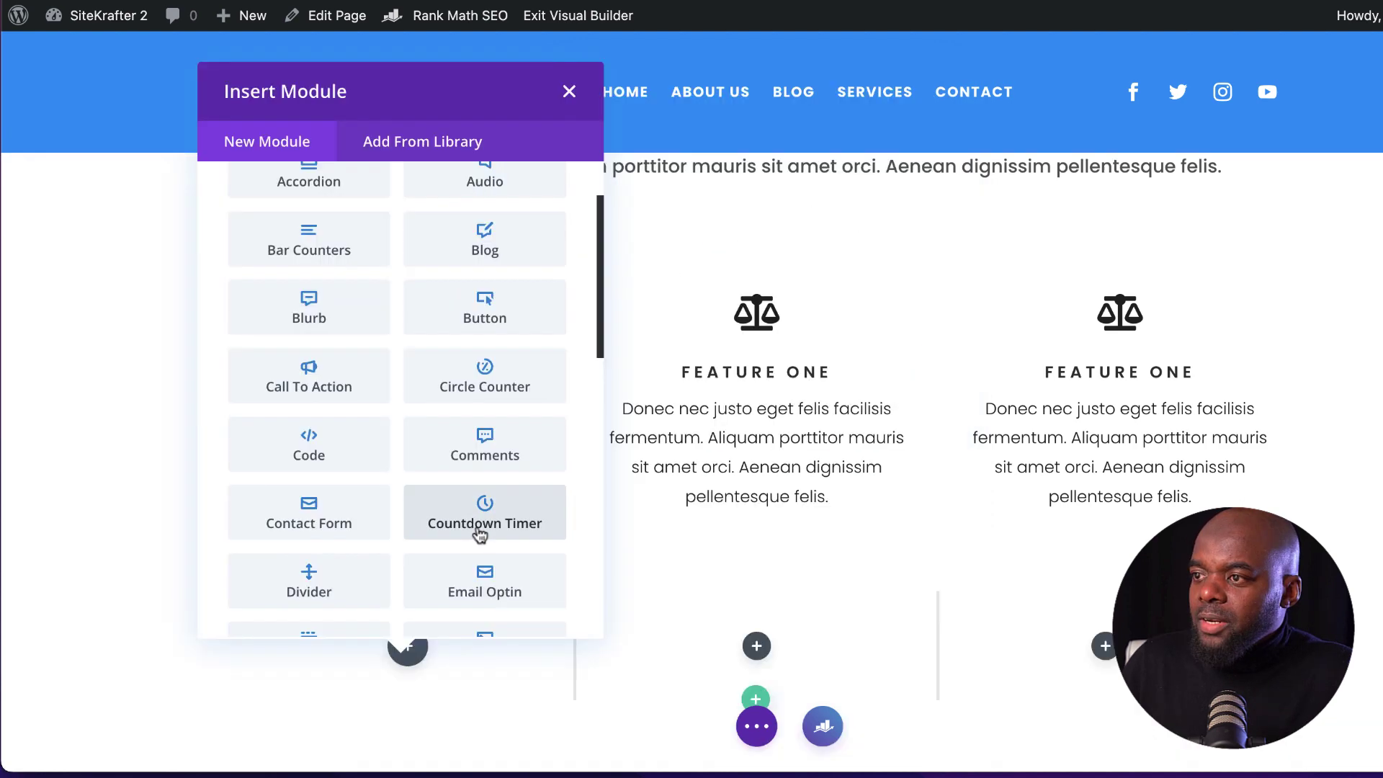
click(328, 310)
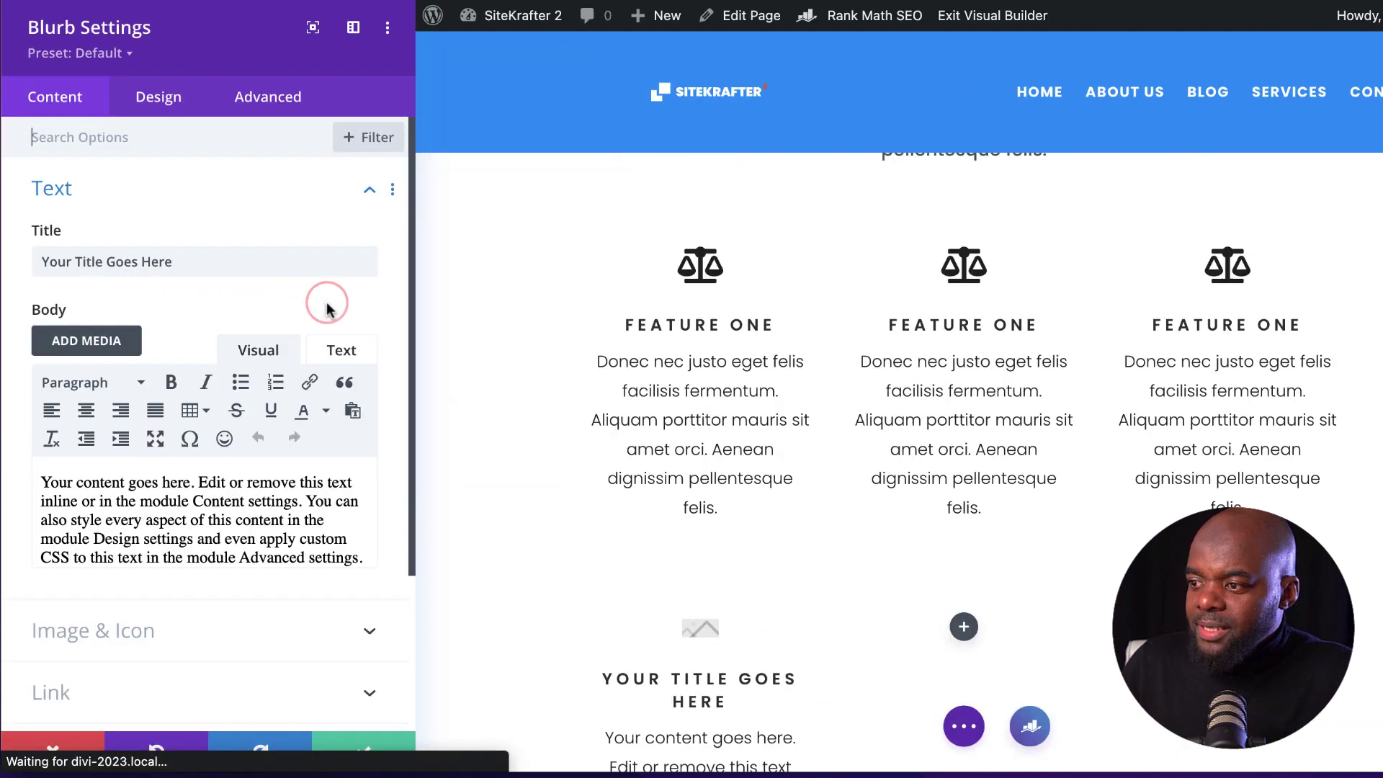
click(111, 54)
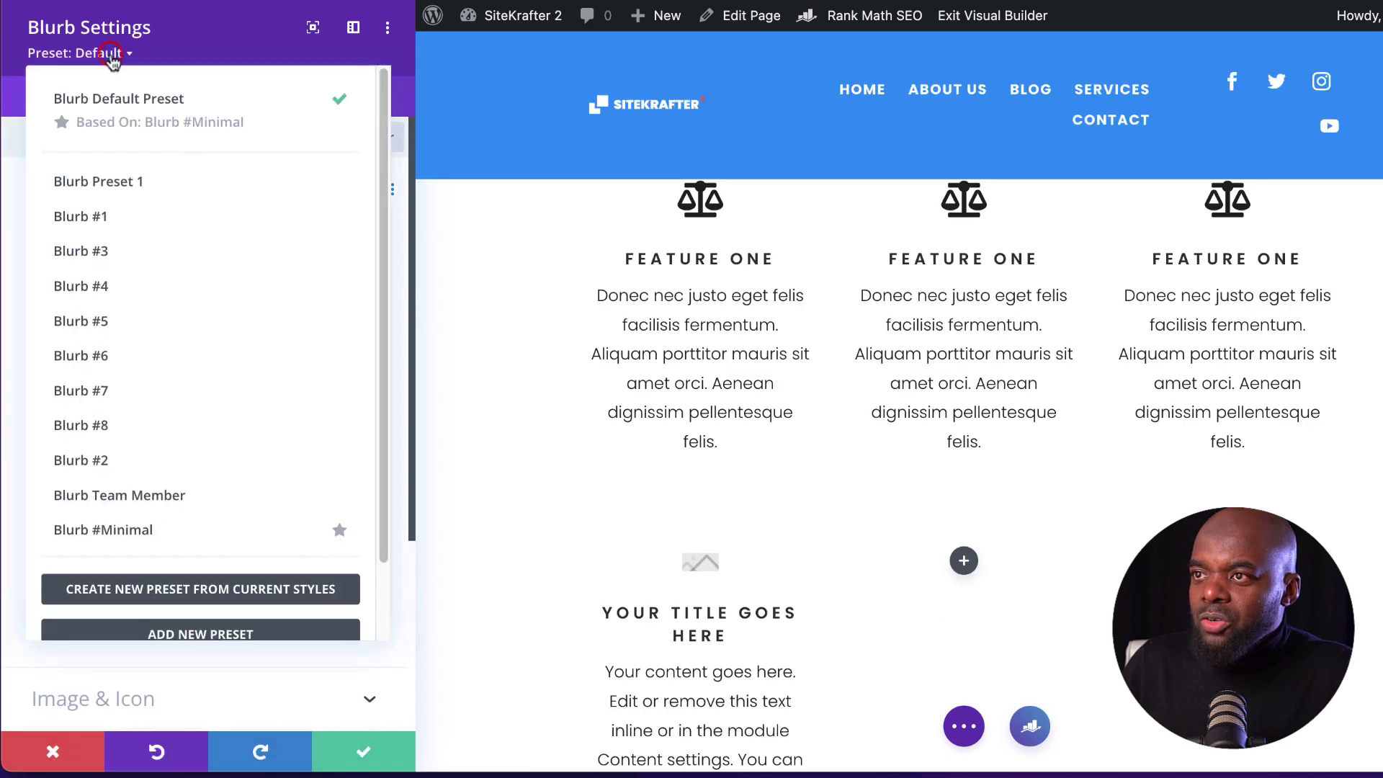
click(130, 391)
Step: Set the blurb's image to the Media Library photo of the woman with glasses
scroll(203, 454, down, 4)
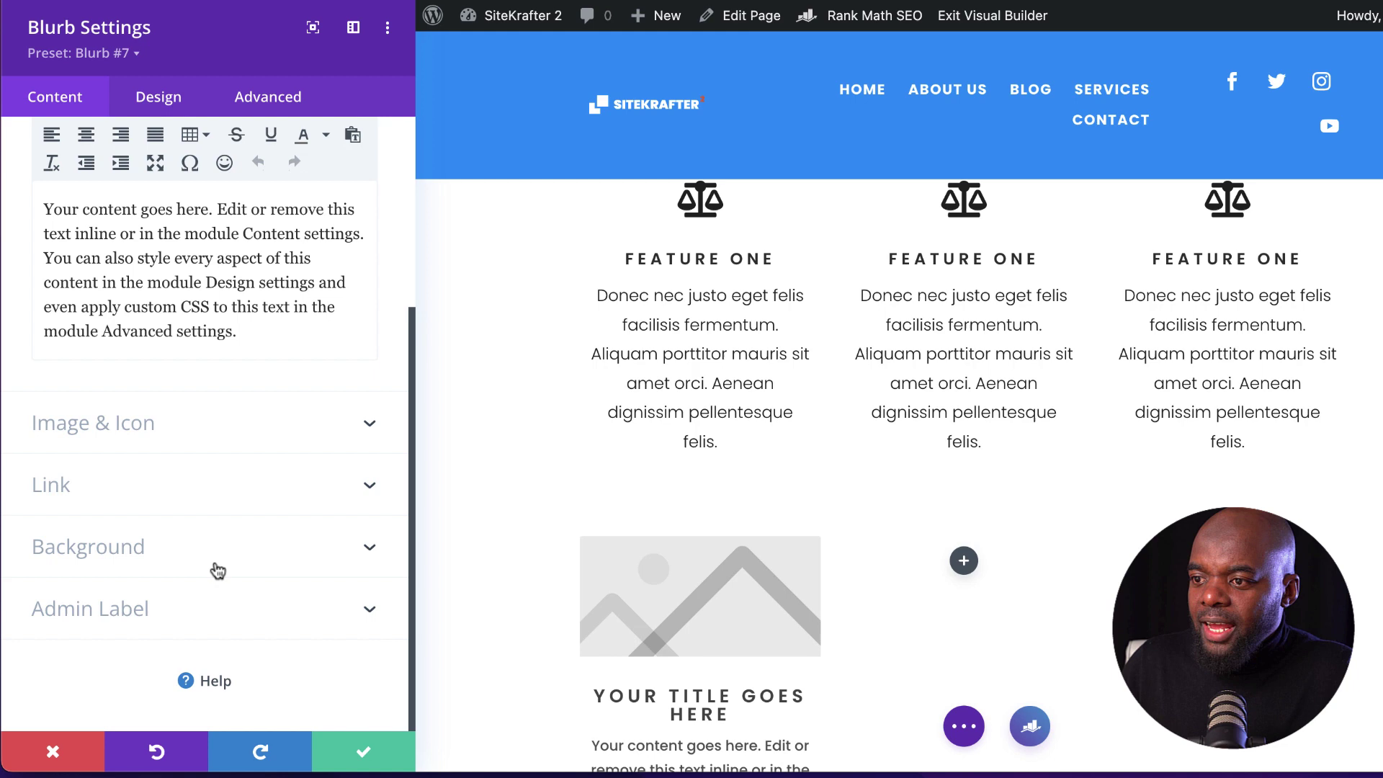
click(127, 425)
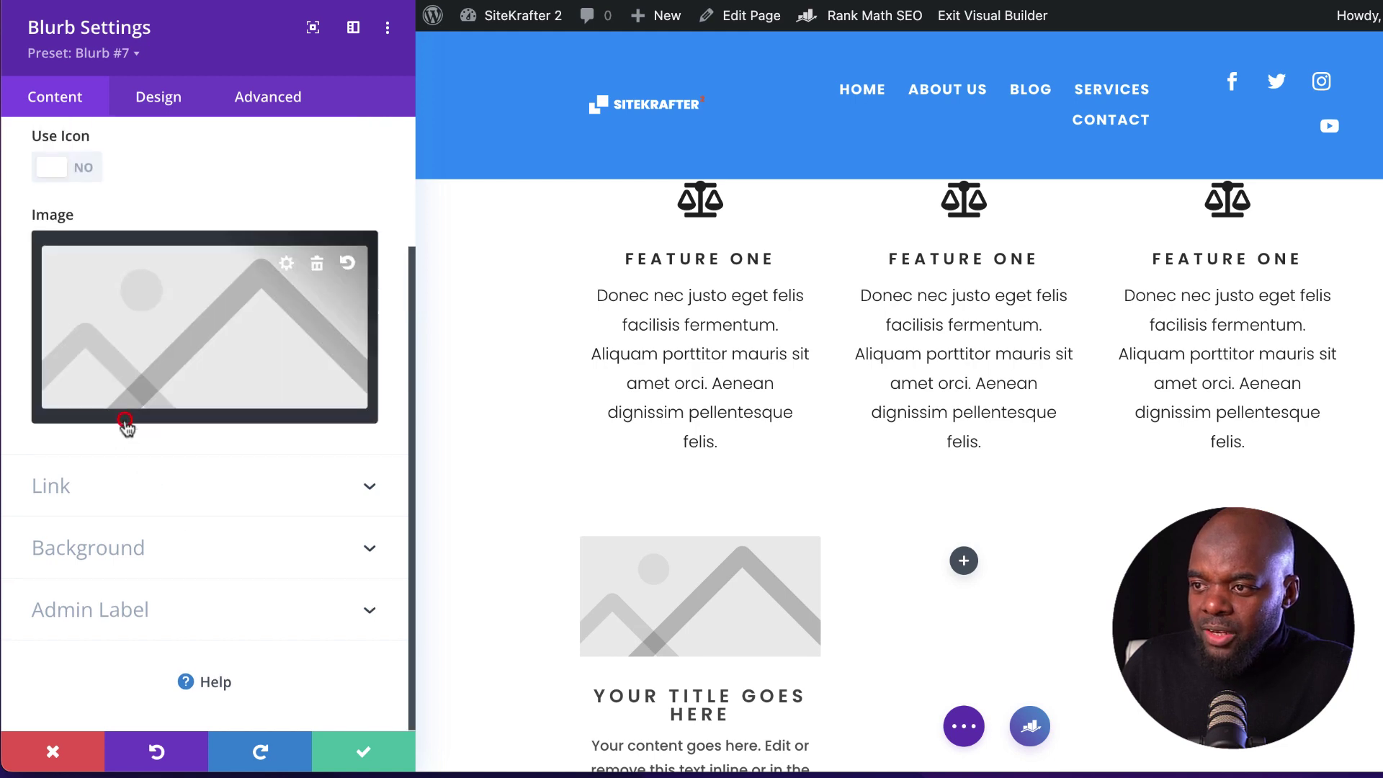
click(154, 376)
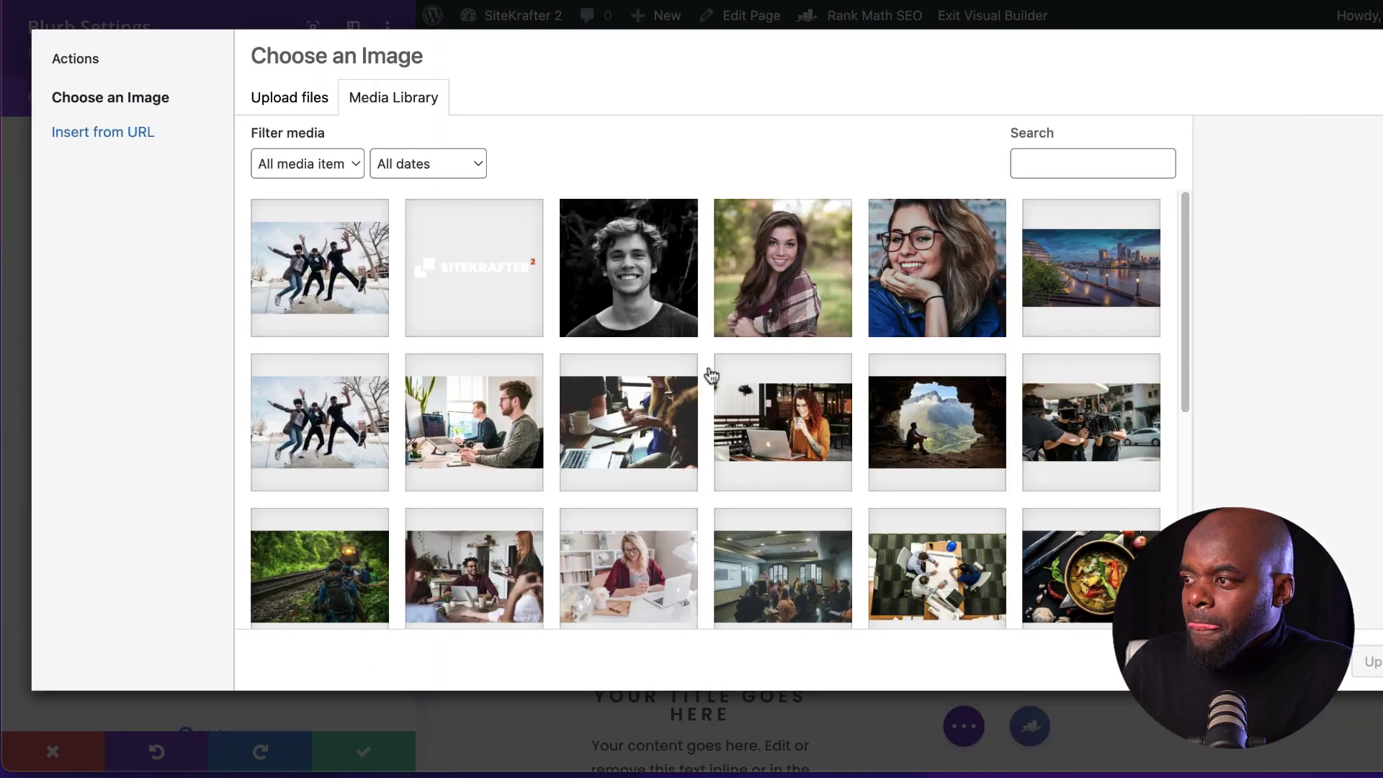
click(938, 254)
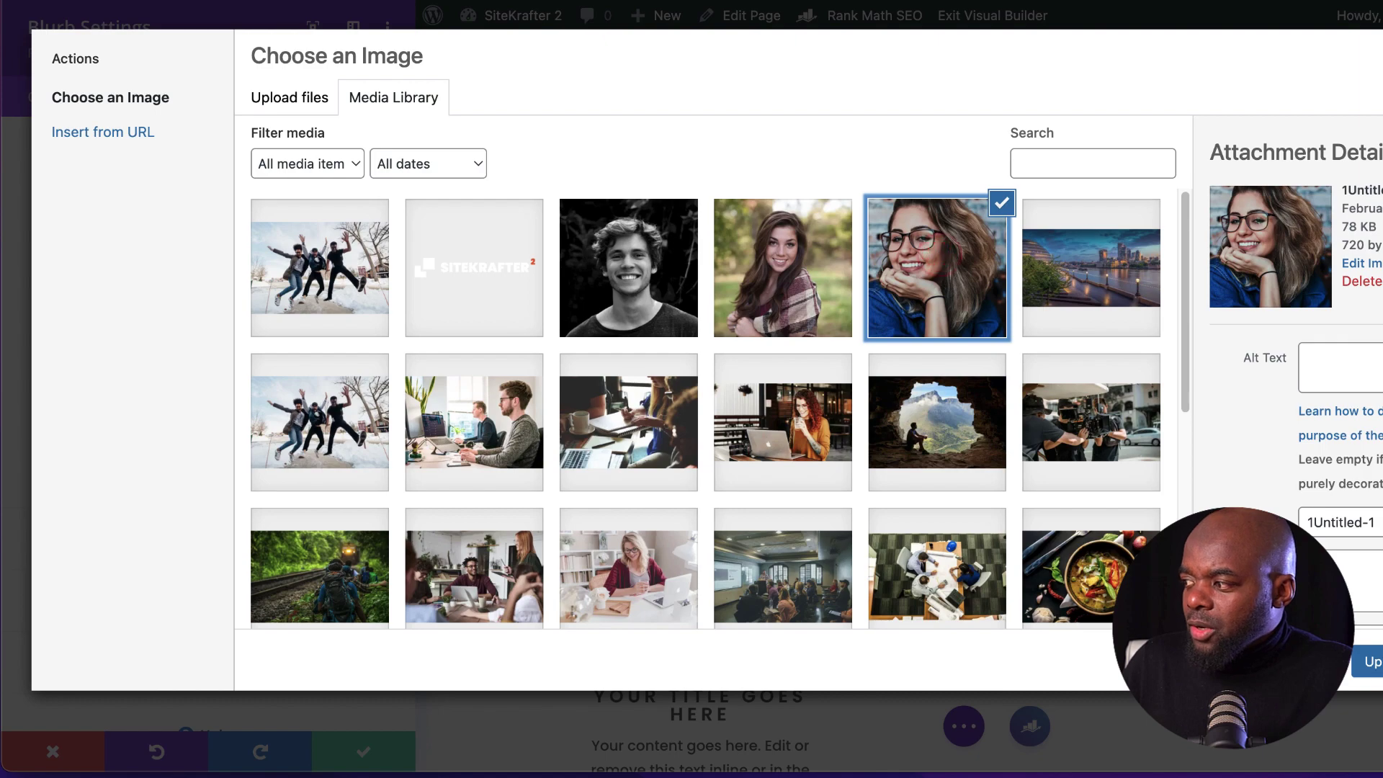
click(1368, 661)
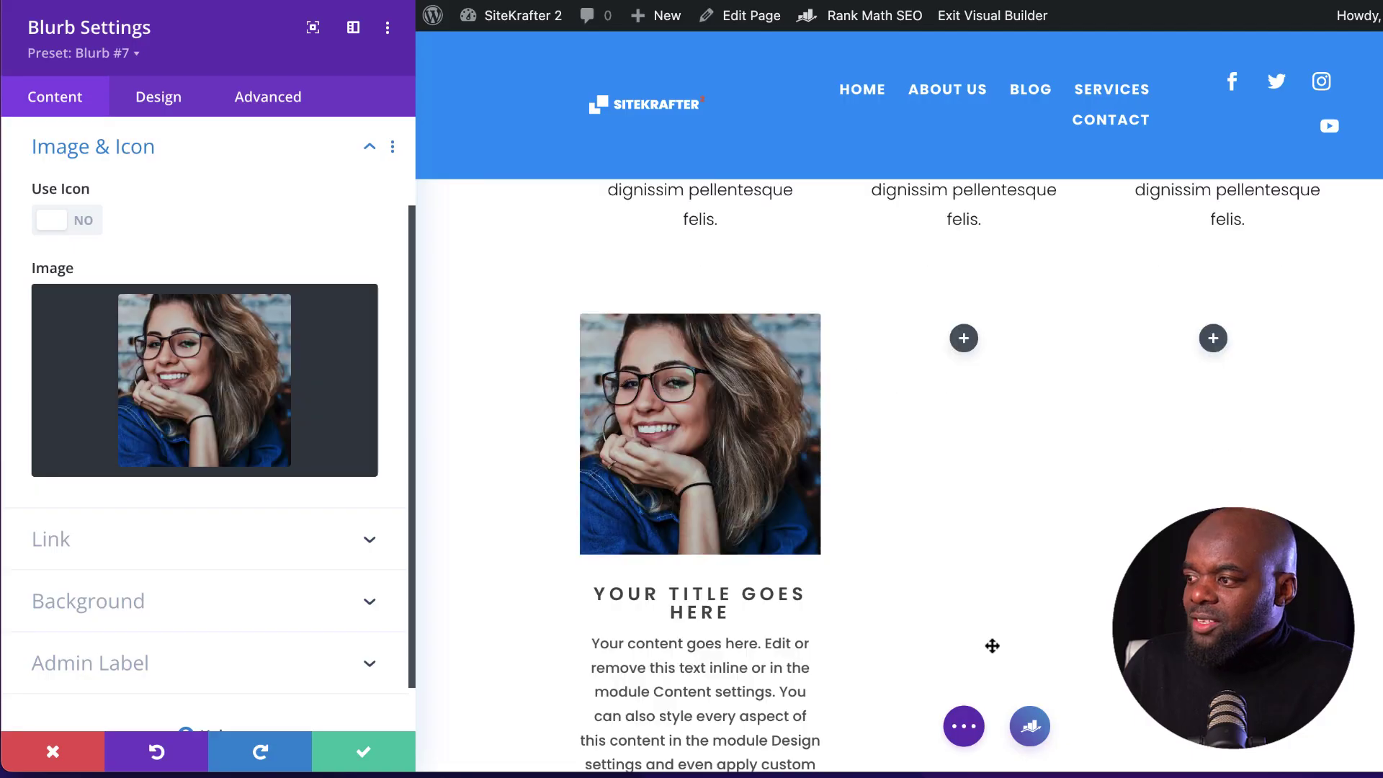
scroll(936, 626, down, 1)
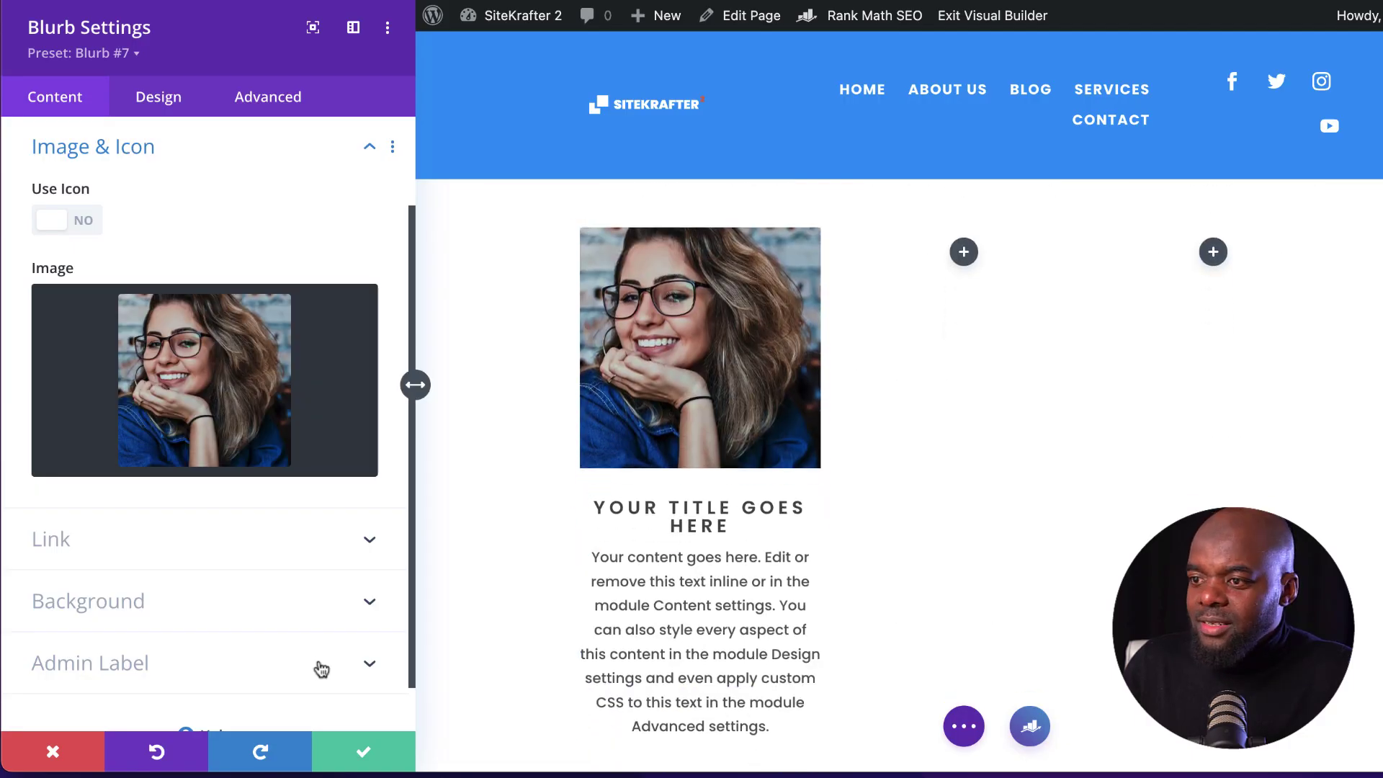
scroll(180, 612, down, 2)
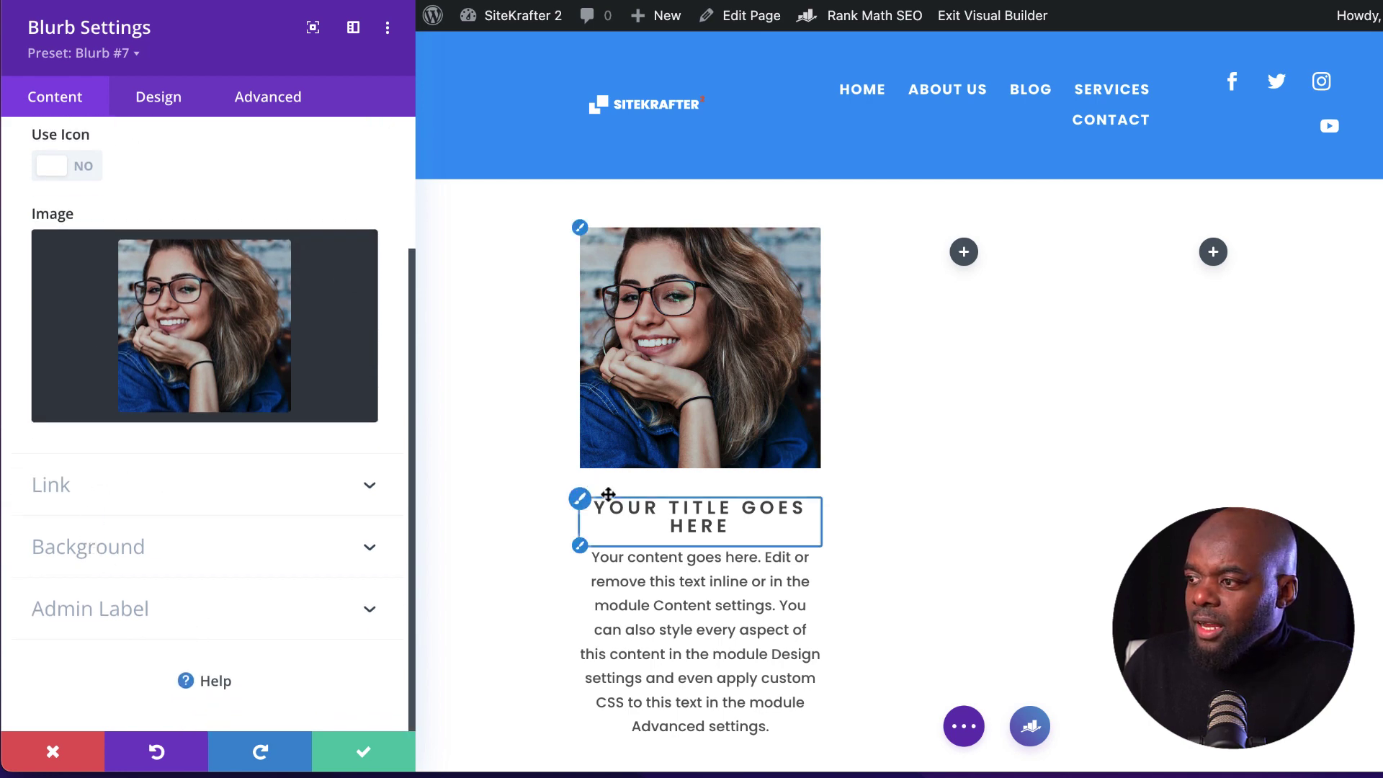
scroll(216, 515, up, 3)
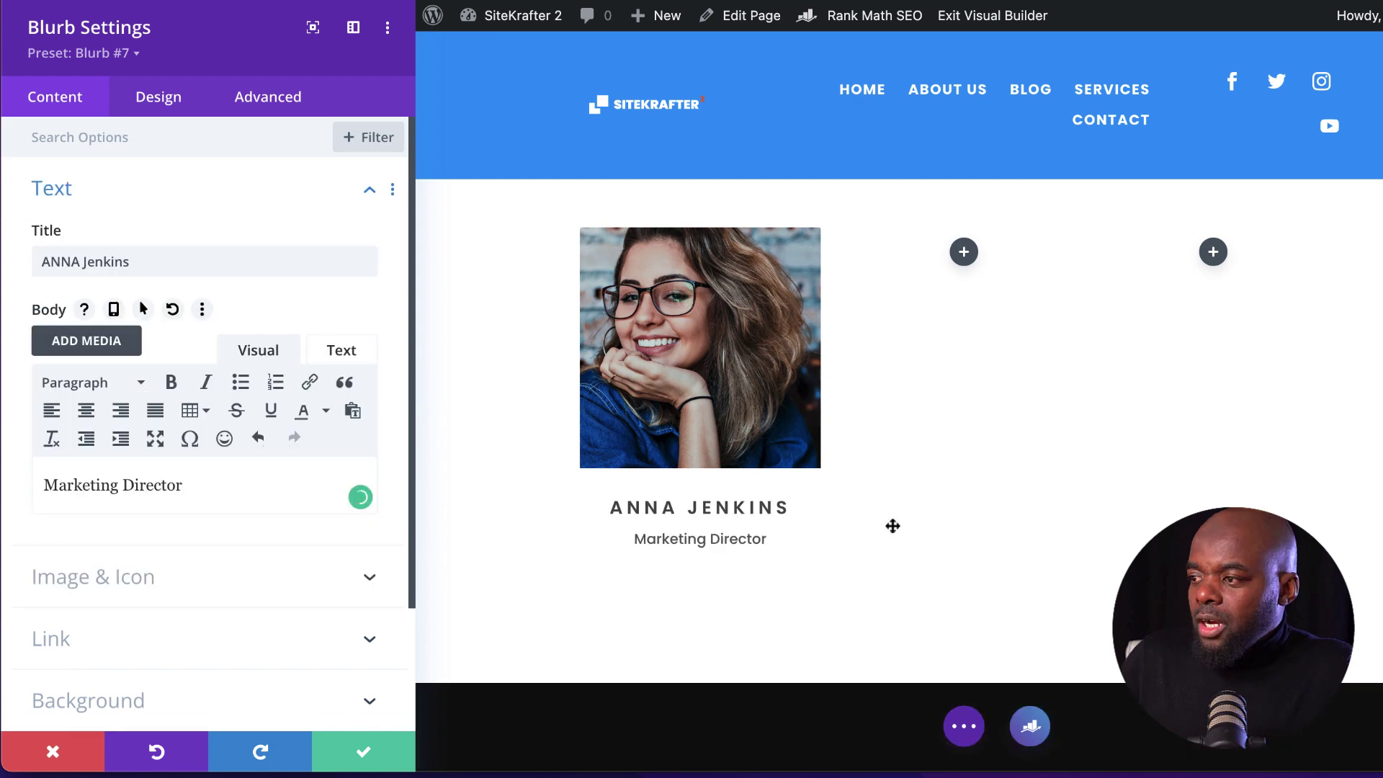
Step: Save the page, then review the live page from the grape hero to the team-member blurb
click(365, 752)
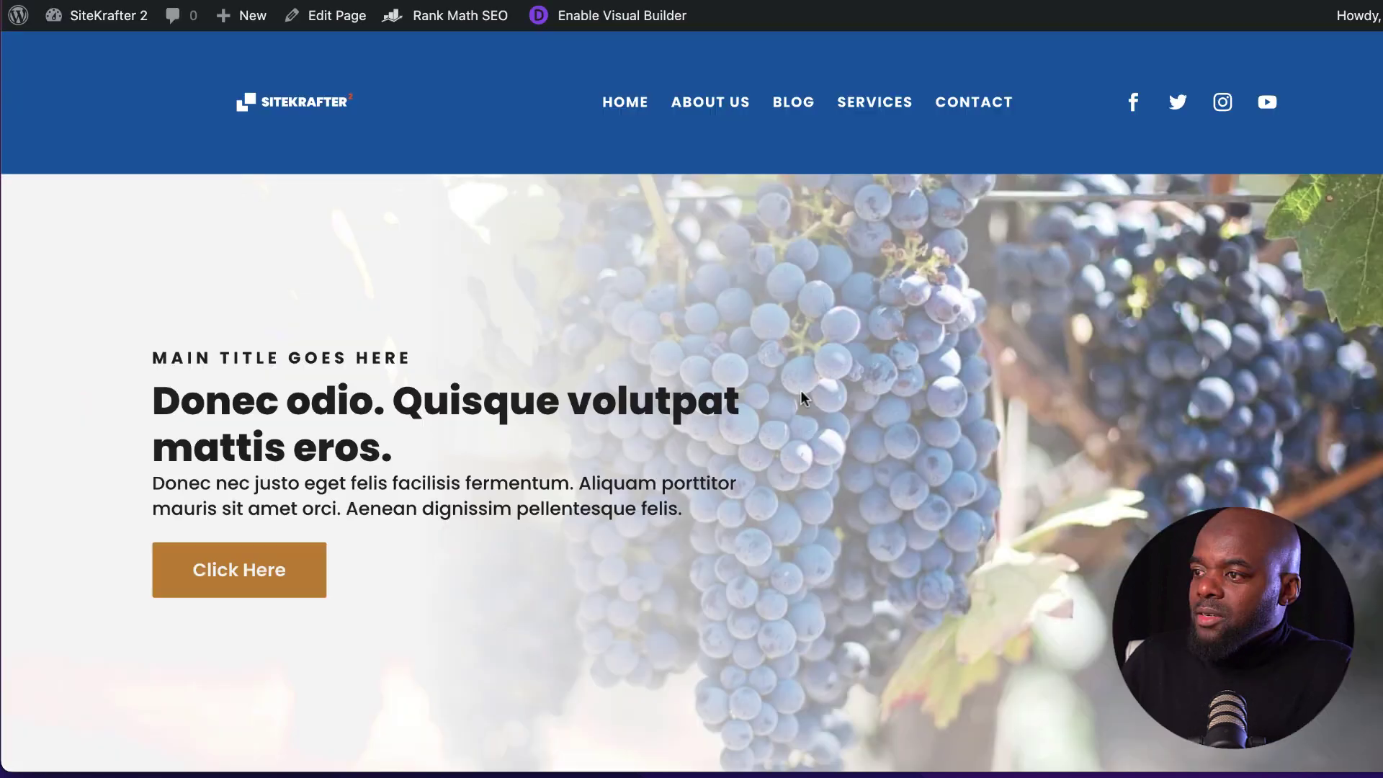
scroll(1367, 472, down, 8)
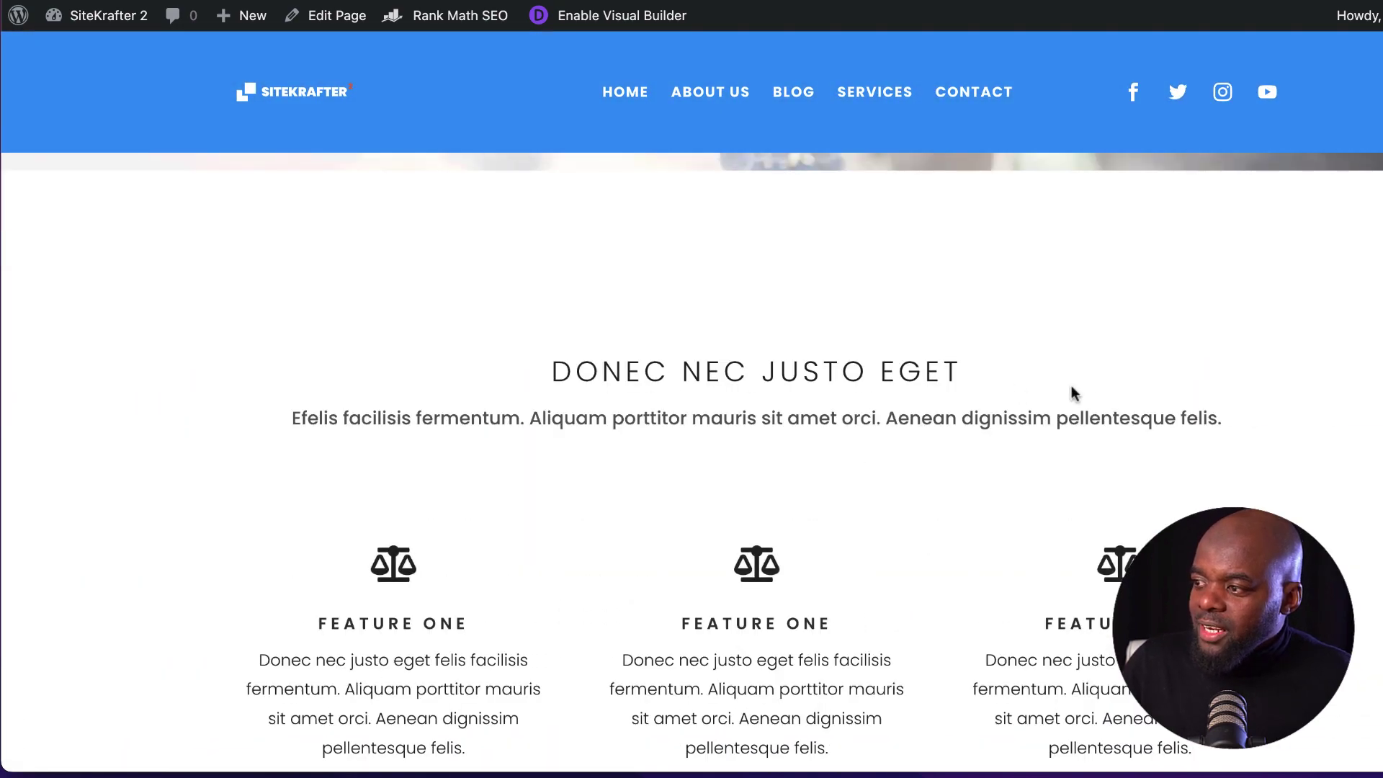
scroll(1071, 392, down, 3)
scroll(1367, 461, down, 4)
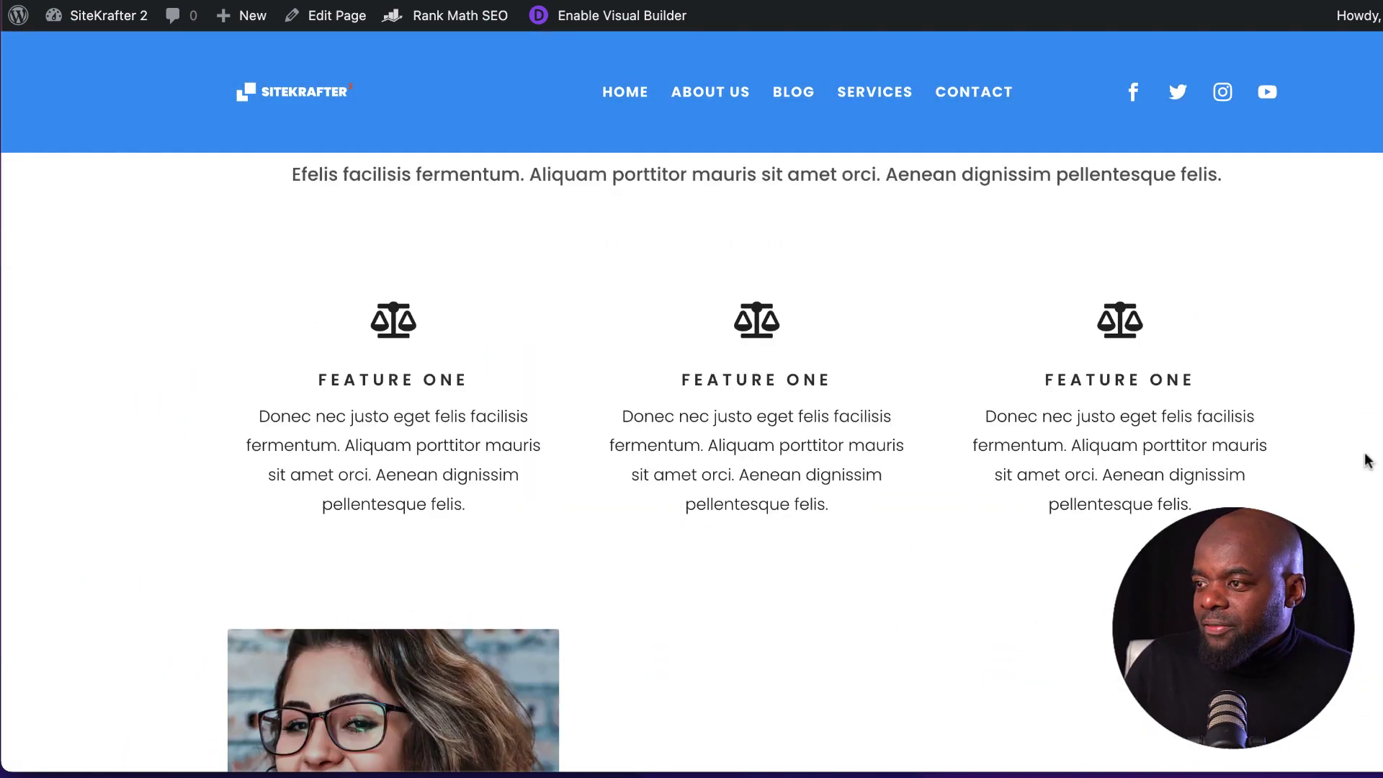
scroll(937, 494, down, 10)
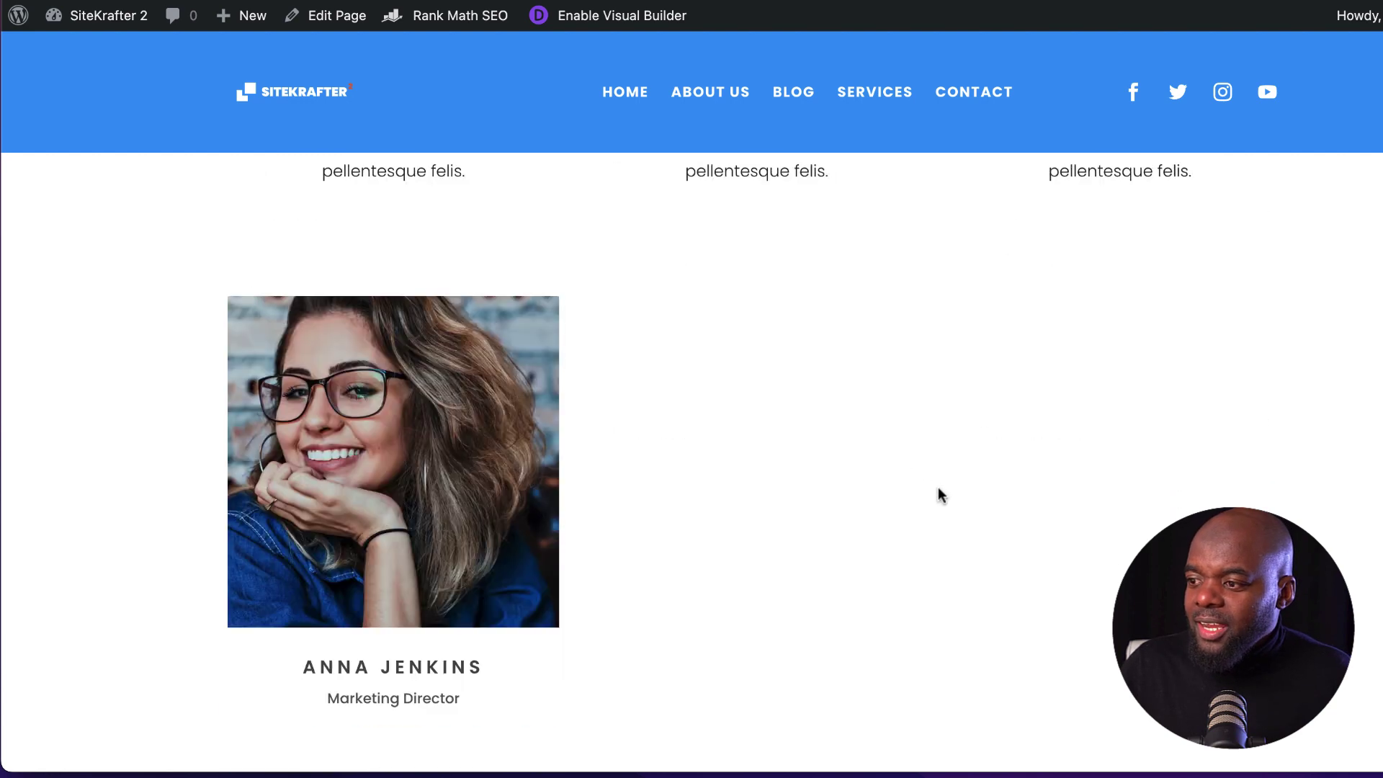